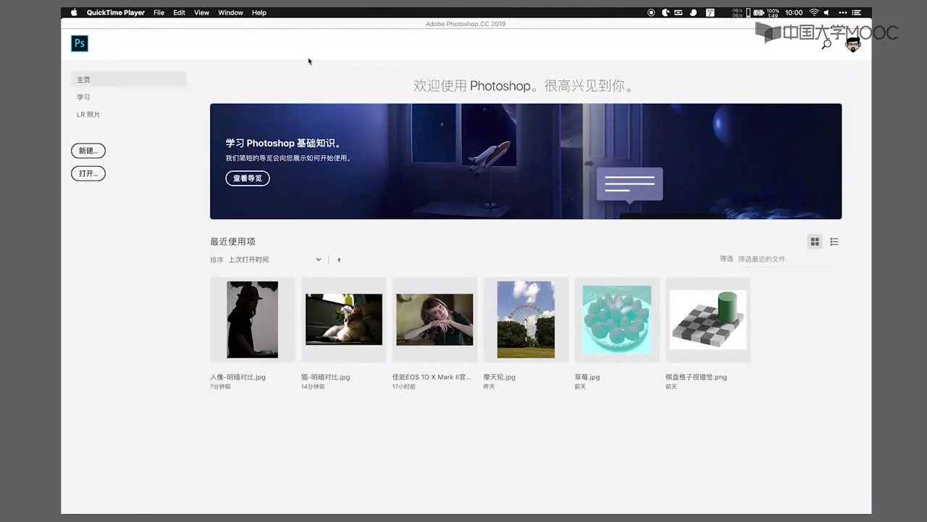
# Open 猫-明暗对比.jpg from Recent files and bring up the Image > Adjustments menu.
pyautogui.click(346, 321)
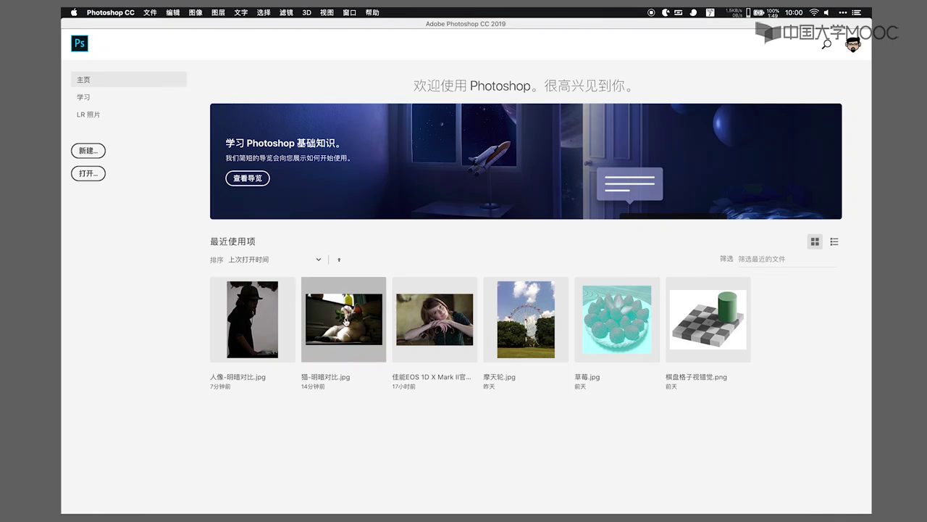
pyautogui.click(345, 321)
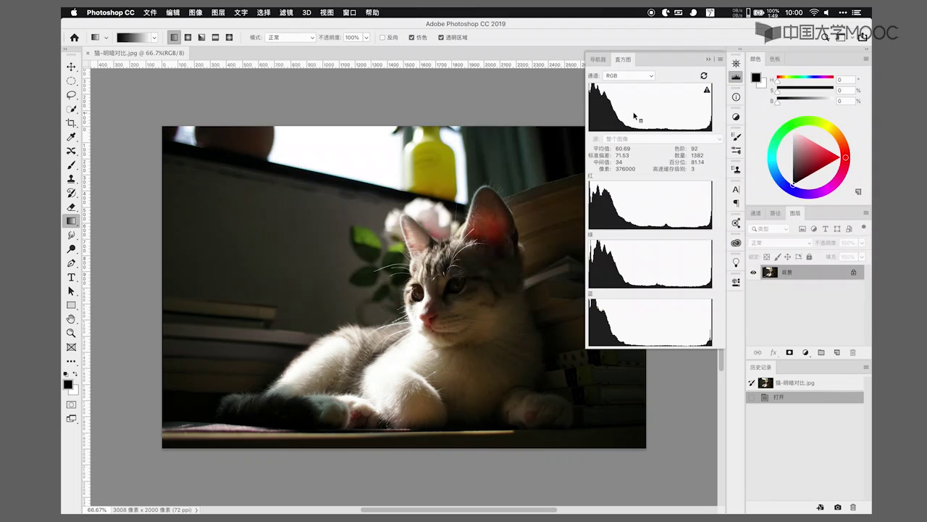
pyautogui.click(198, 13)
pyautogui.moveTo(218, 39)
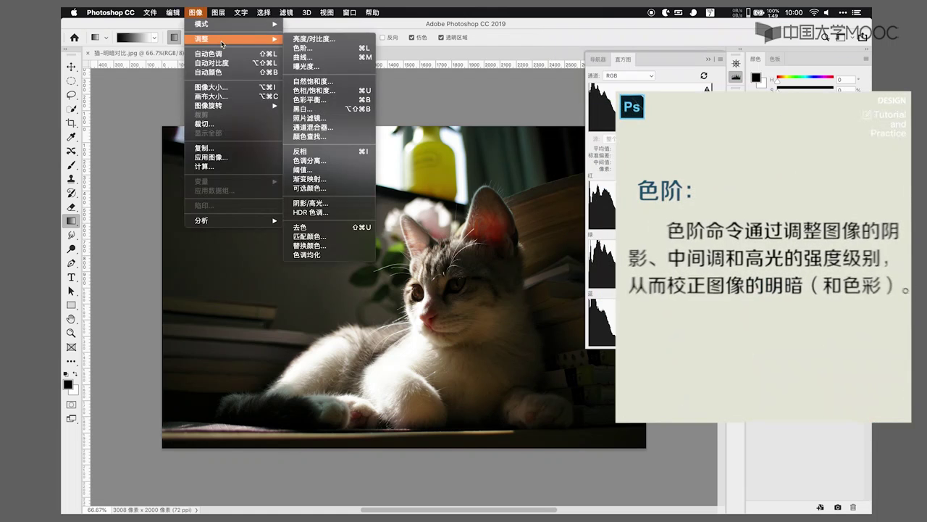
# Open the Levels dialog at its defaults (0, 1.00, 255) and nudge it aside.
pyautogui.click(314, 48)
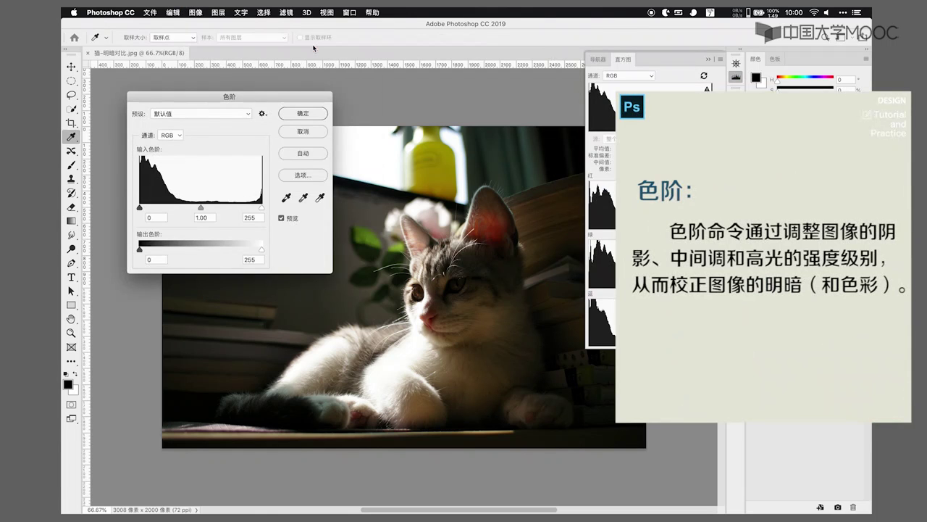
pyautogui.moveTo(239, 96); pyautogui.dragTo(241, 93)
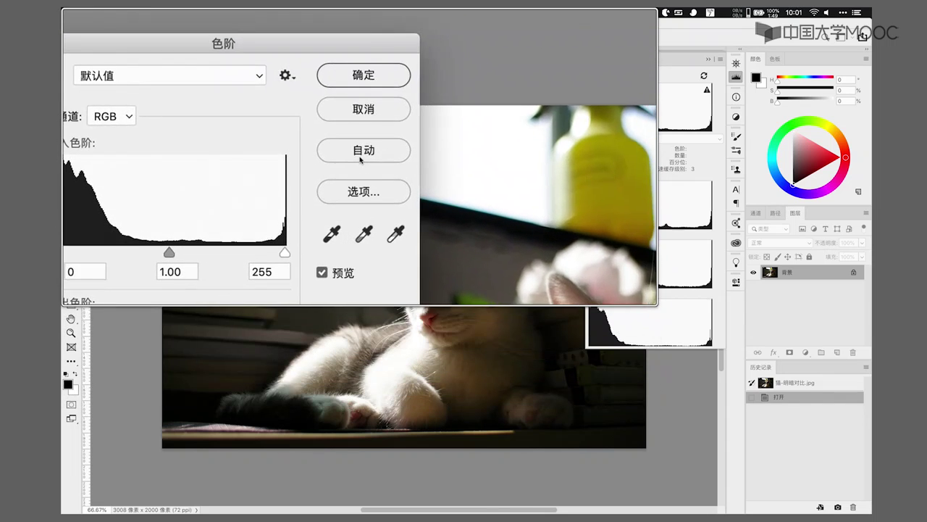
pyautogui.click(358, 194)
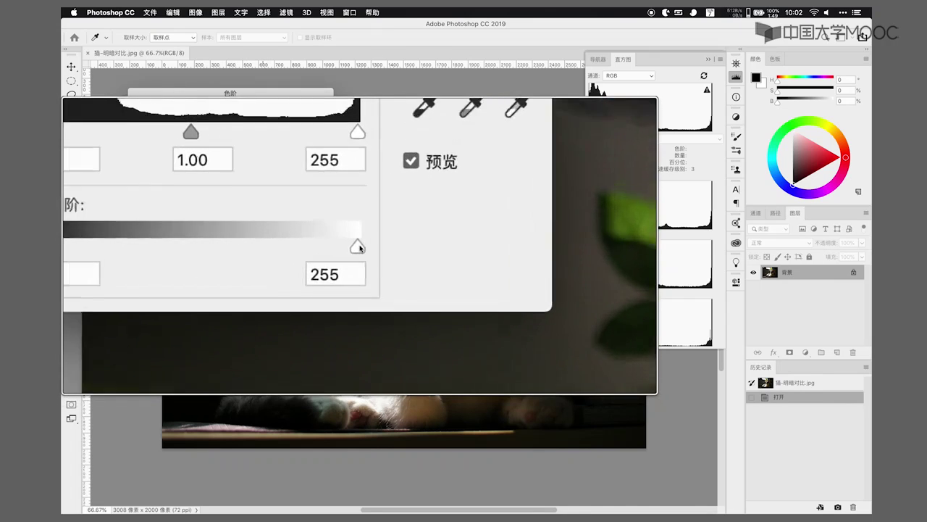
# Set the Levels output white slider to 220, greying the cat photo's highlights.
pyautogui.moveTo(360, 248); pyautogui.dragTo(304, 248)
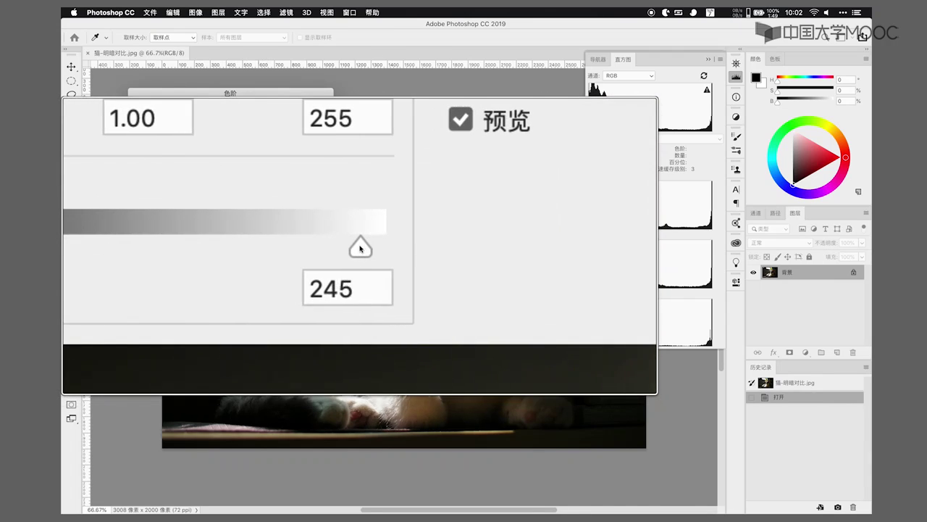
pyautogui.moveTo(361, 248); pyautogui.dragTo(350, 248)
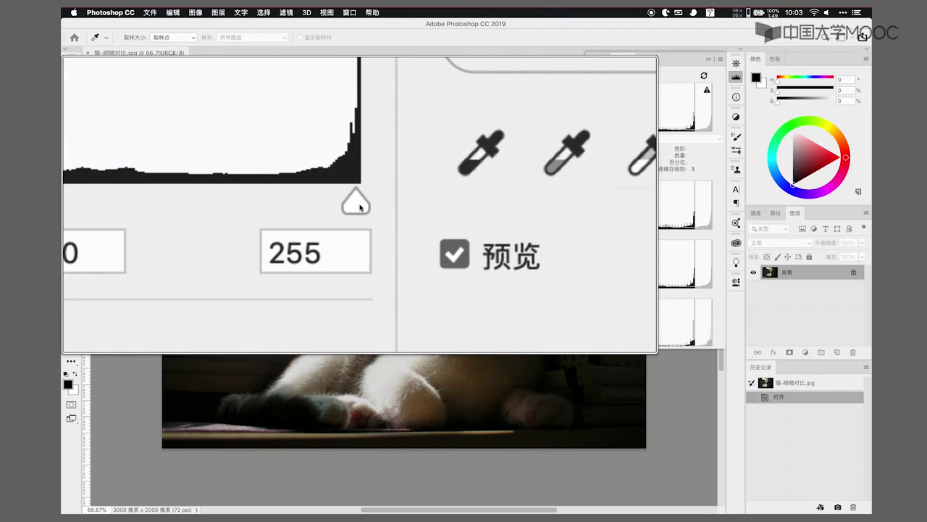
# Set the Levels input white to 215 and switch the Histogram panel to Info.
pyautogui.moveTo(360, 207); pyautogui.dragTo(360, 207)
pyautogui.click(360, 207)
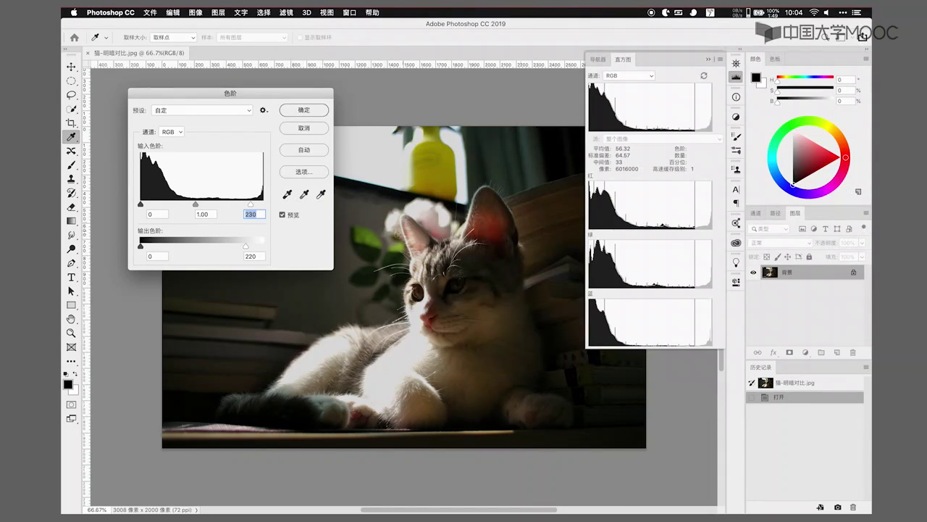
pyautogui.moveTo(253, 207)
pyautogui.mouseDown()
pyautogui.moveTo(262, 206)
pyautogui.moveTo(232, 208)
pyautogui.mouseUp()
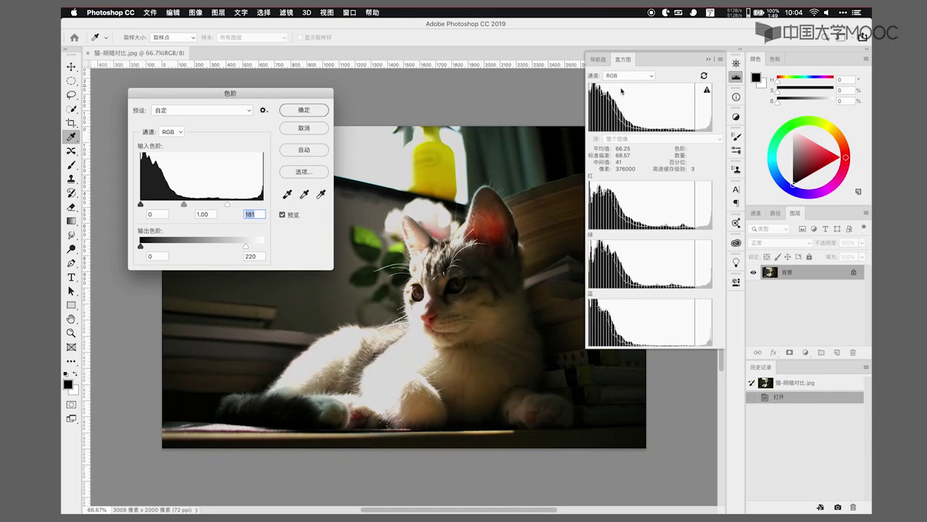
pyautogui.click(736, 96)
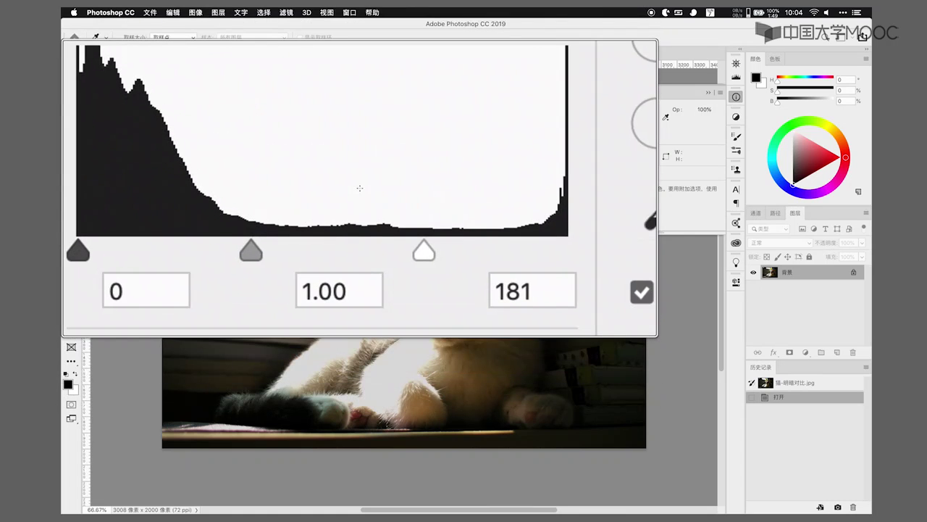
pyautogui.moveTo(362, 201)
pyautogui.mouseDown()
pyautogui.moveTo(352, 202)
pyautogui.moveTo(360, 207)
pyautogui.mouseUp()
pyautogui.write('215')
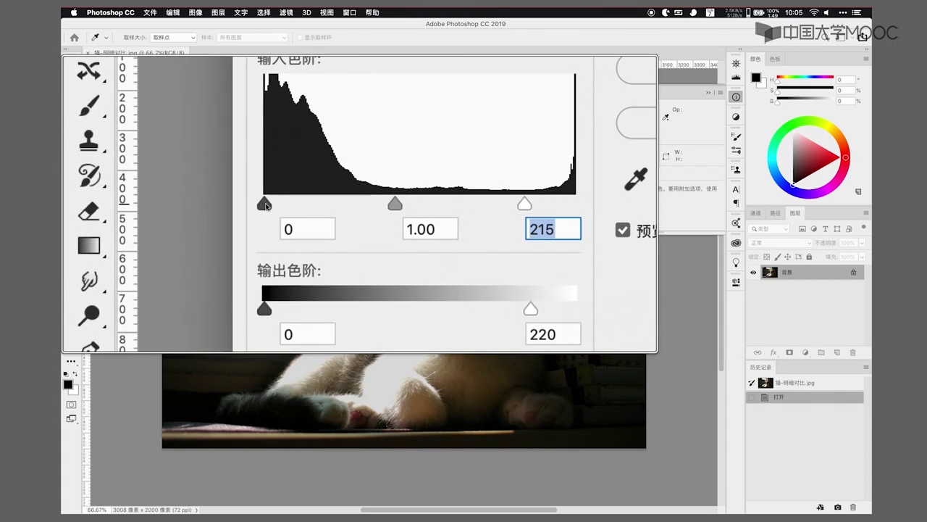
# Raise the input black level to 46 and the output black level to 66.
pyautogui.moveTo(266, 204); pyautogui.dragTo(321, 205)
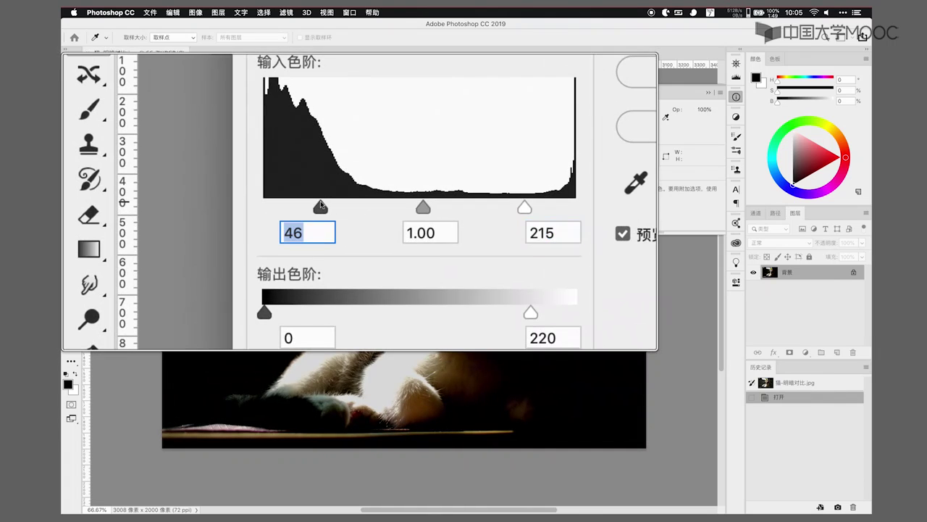
pyautogui.moveTo(265, 247)
pyautogui.mouseDown()
pyautogui.moveTo(353, 247)
pyautogui.moveTo(344, 248)
pyautogui.mouseUp()
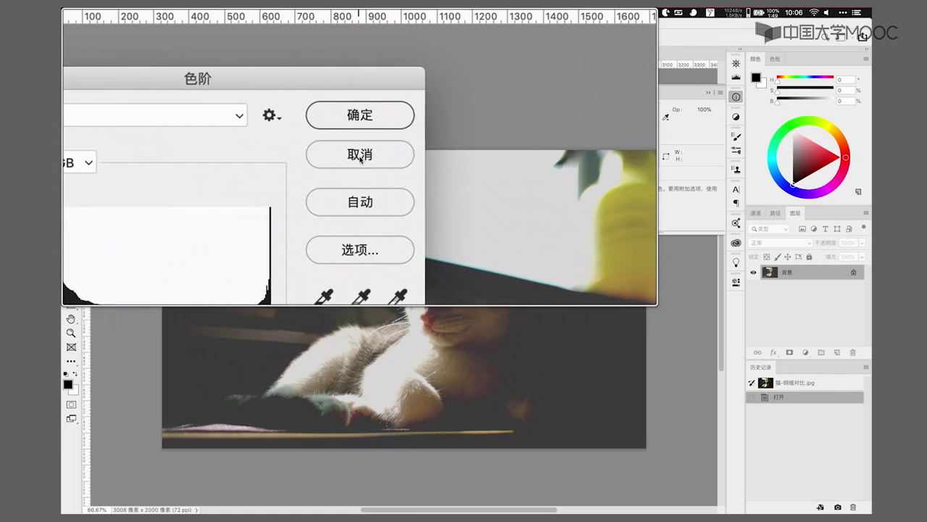
# Alt-reset Levels to 0, 1, 255 / 0–255, then drag the midtone gamma brighter and darker.
pyautogui.press('alt')
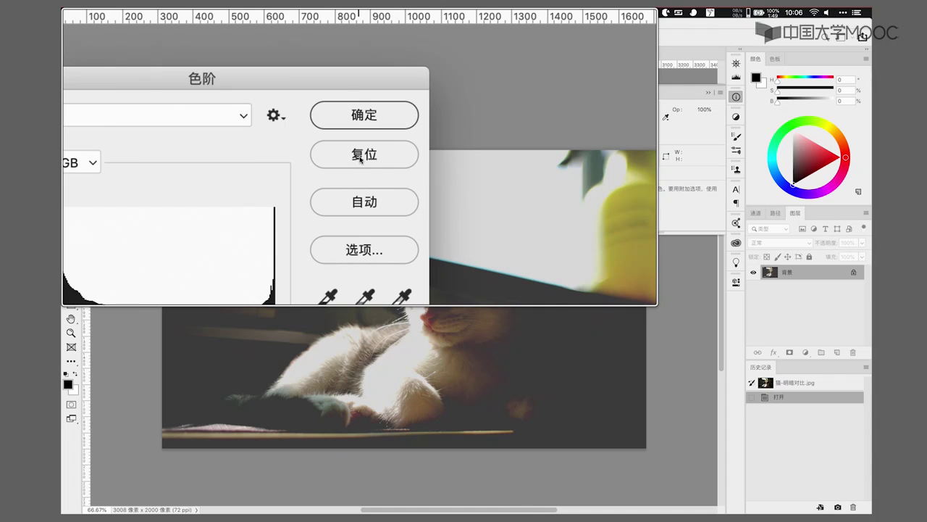
pyautogui.keyDown('alt'); pyautogui.click(360, 158); pyautogui.keyUp('alt')
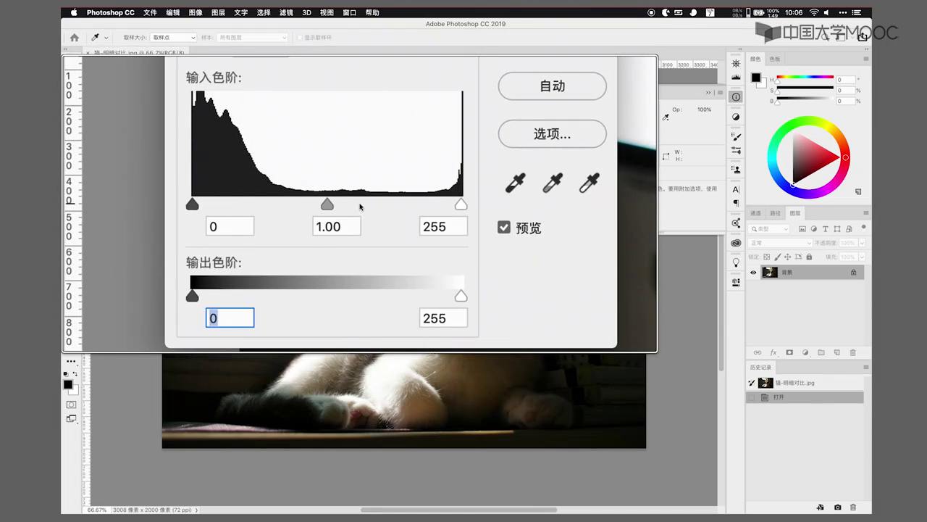
pyautogui.moveTo(358, 205); pyautogui.dragTo(315, 206)
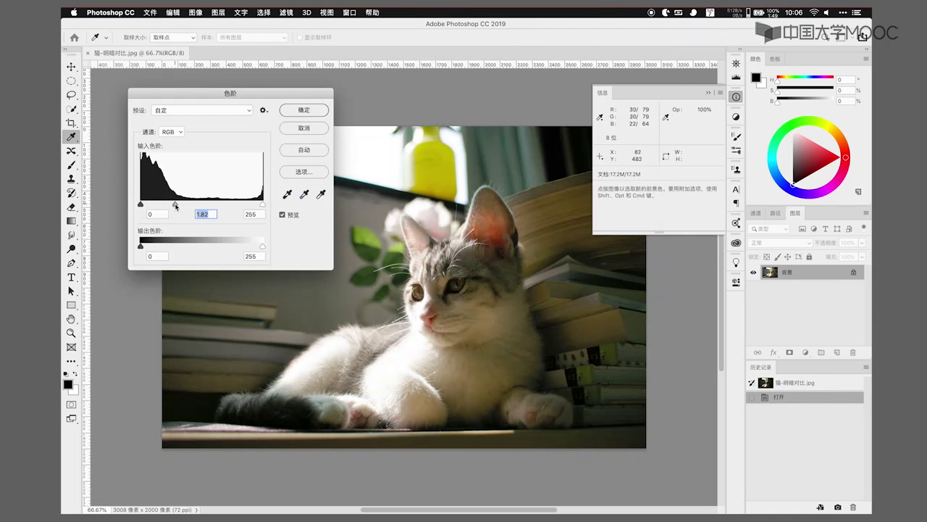
pyautogui.moveTo(175, 206)
pyautogui.mouseDown()
pyautogui.moveTo(220, 205)
pyautogui.moveTo(207, 205)
pyautogui.mouseUp()
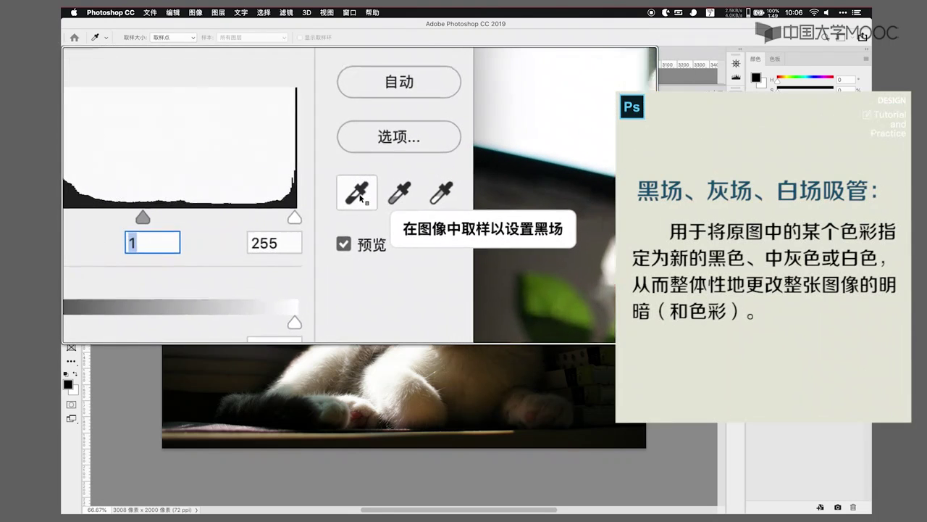
pyautogui.click(395, 197)
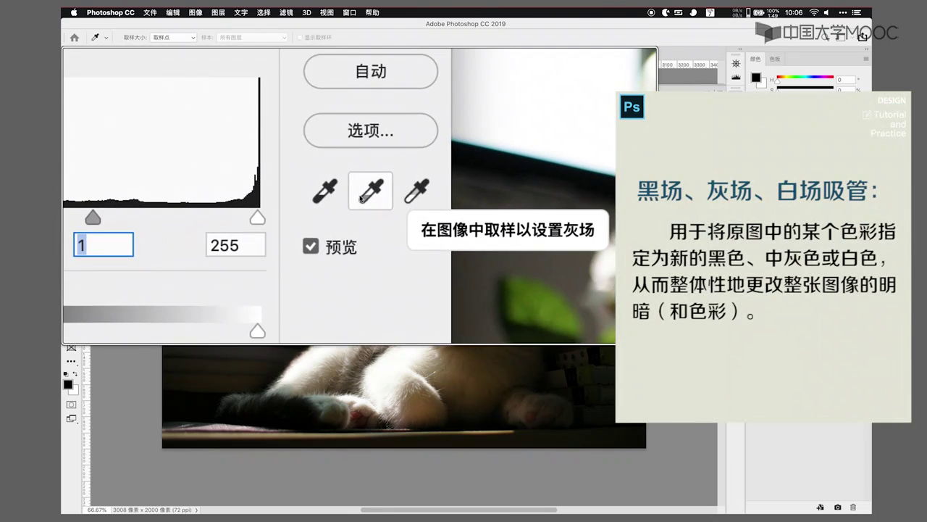
pyautogui.click(361, 197)
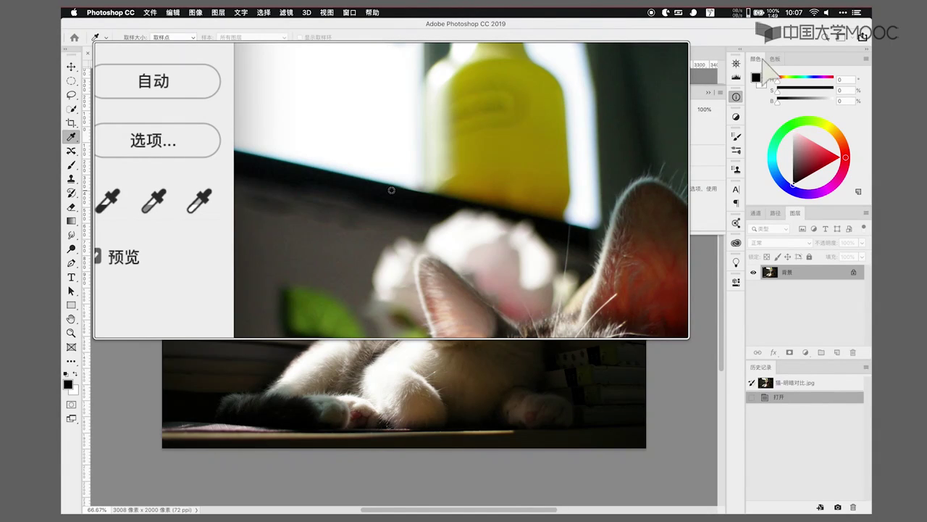
pyautogui.click(360, 197)
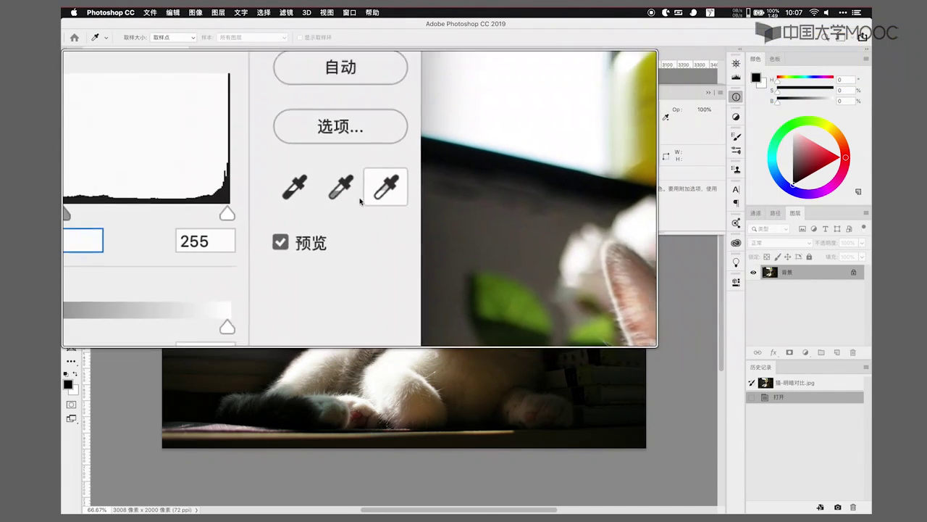
pyautogui.click(360, 197)
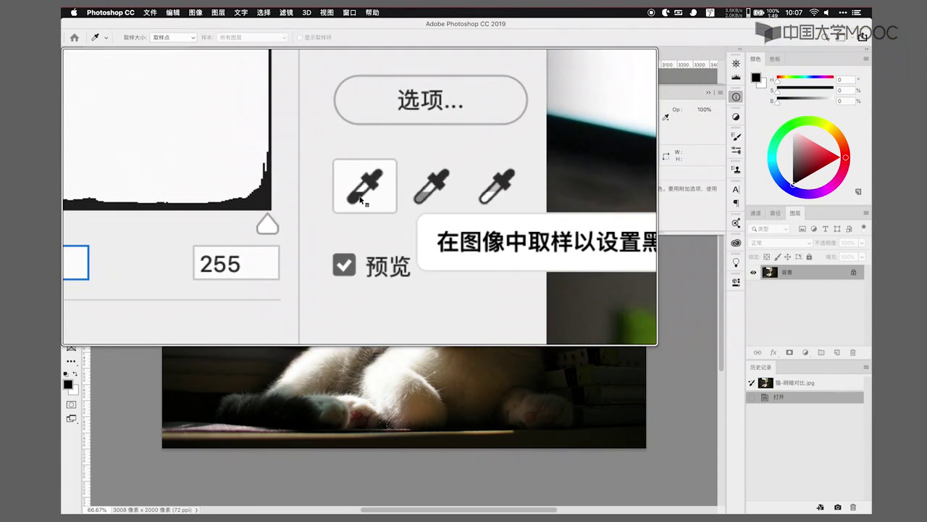
pyautogui.click(360, 198)
pyautogui.click(360, 198)
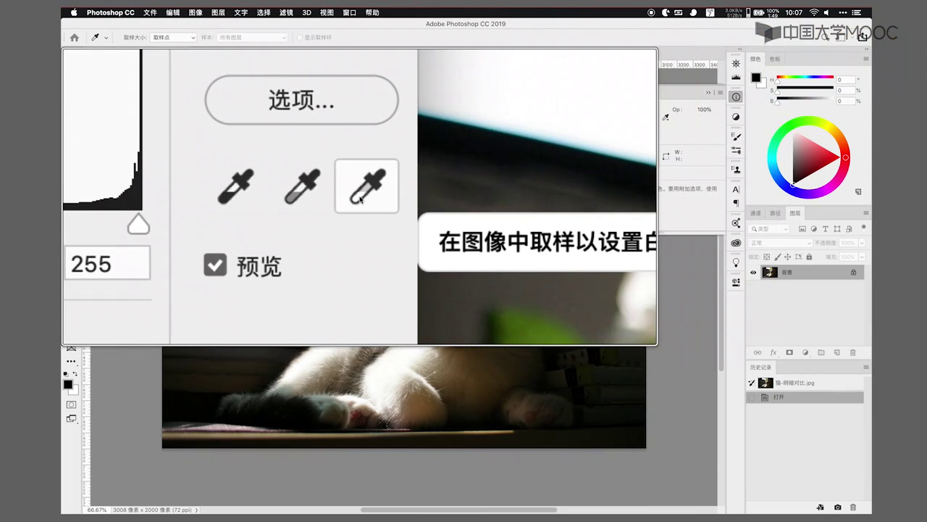
pyautogui.click(360, 197)
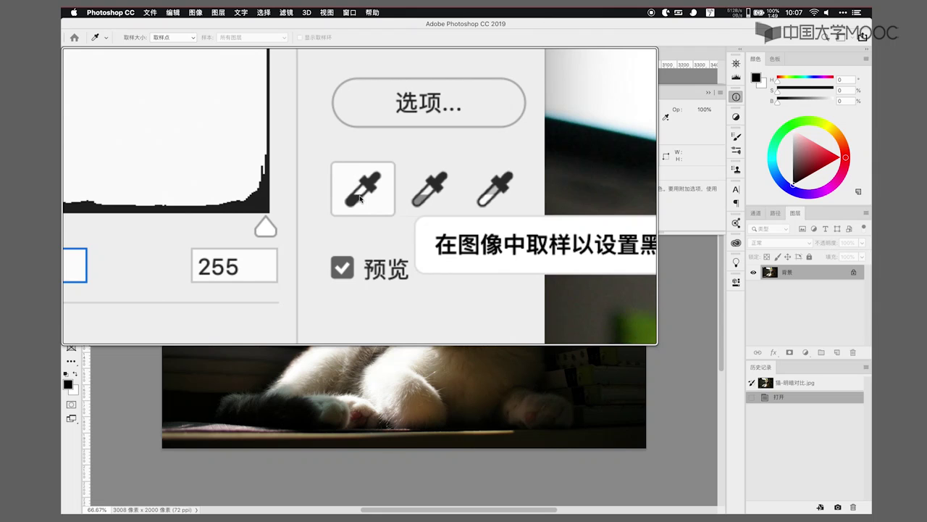
pyautogui.click(360, 200)
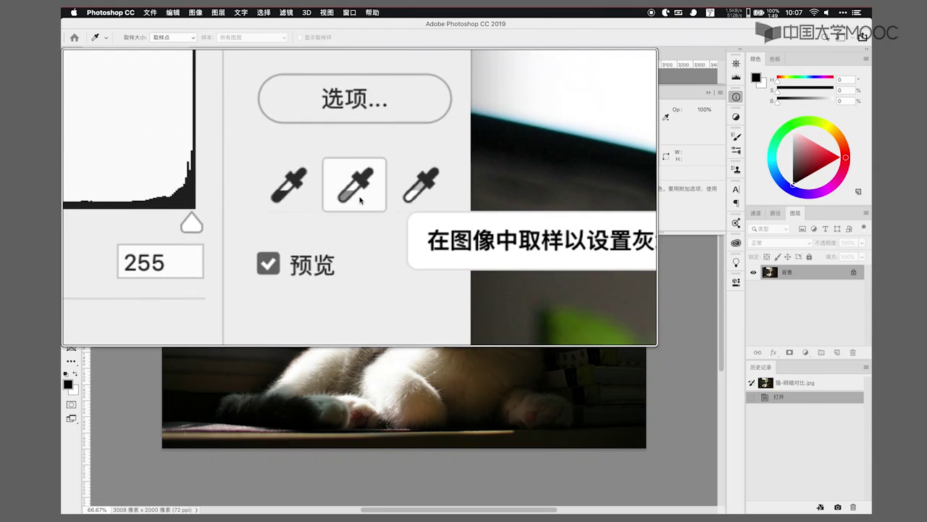
pyautogui.click(360, 200)
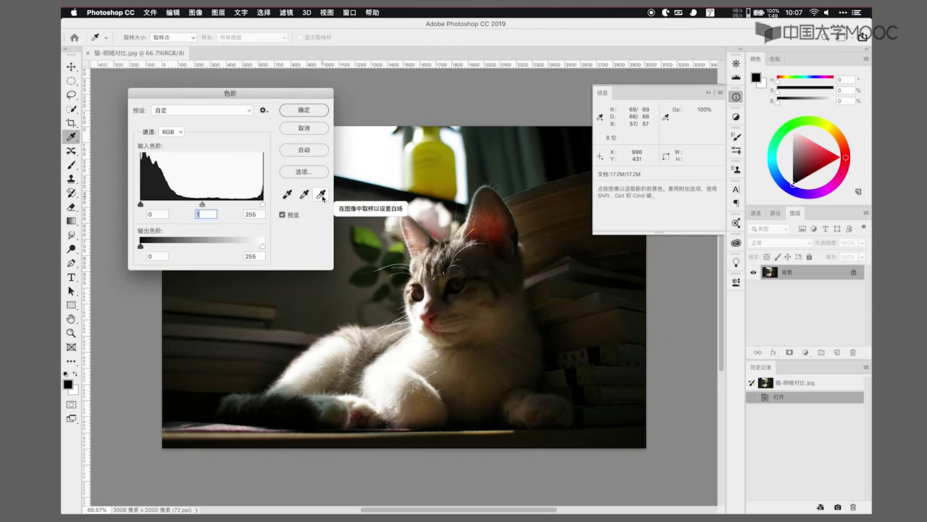
# Pick the Set White Point eyedropper in the Levels dialog.
pyautogui.click(321, 194)
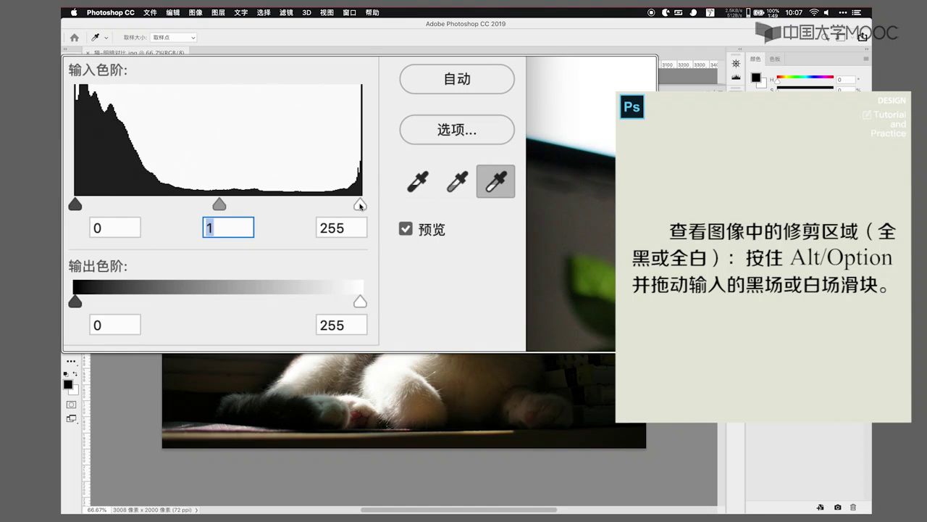
pyautogui.moveTo(360, 206); pyautogui.dragTo(360, 208)
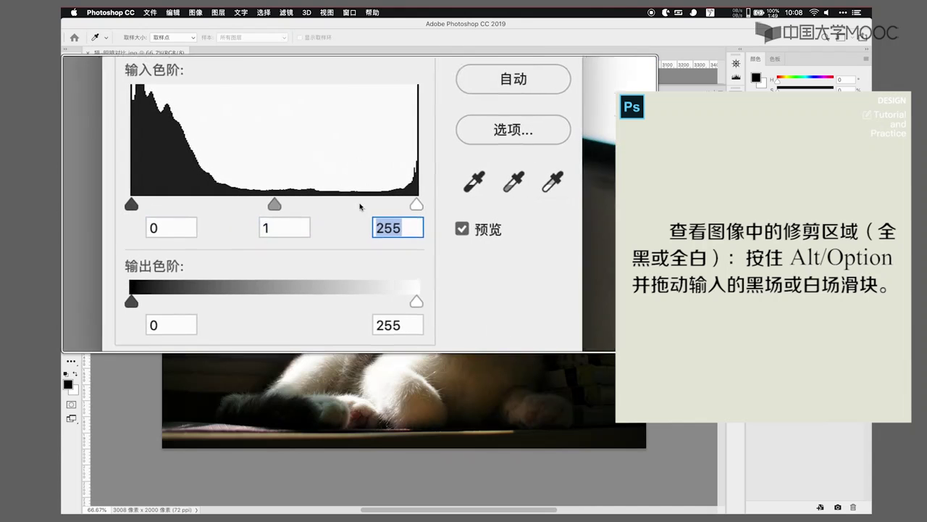
pyautogui.moveTo(249, 205)
pyautogui.mouseDown()
pyautogui.moveTo(282, 206)
pyautogui.moveTo(248, 207)
pyautogui.mouseUp()
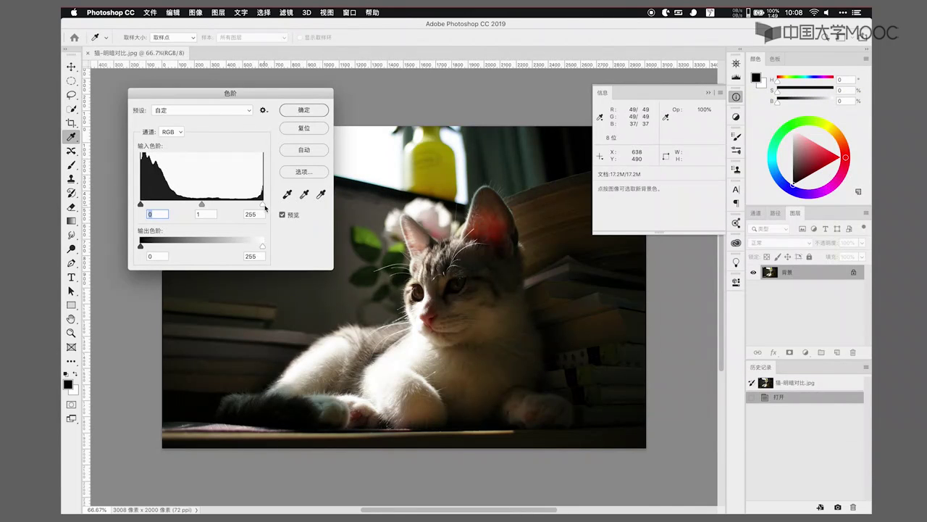
pyautogui.keyDown('alt'); pyautogui.click(265, 207); pyautogui.keyUp('alt')
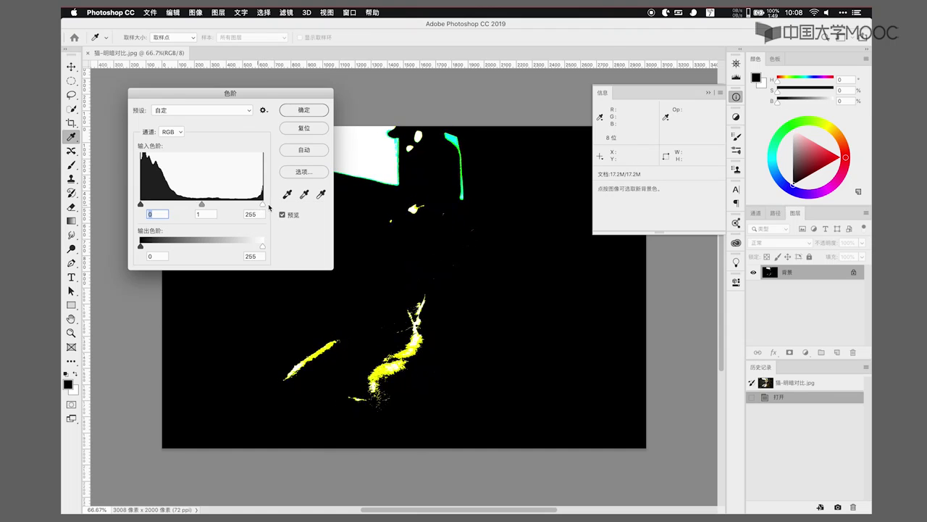
pyautogui.moveTo(274, 208); pyautogui.dragTo(269, 208)
pyautogui.moveTo(141, 205)
pyautogui.mouseDown()
pyautogui.moveTo(149, 206)
pyautogui.moveTo(141, 205)
pyautogui.mouseUp()
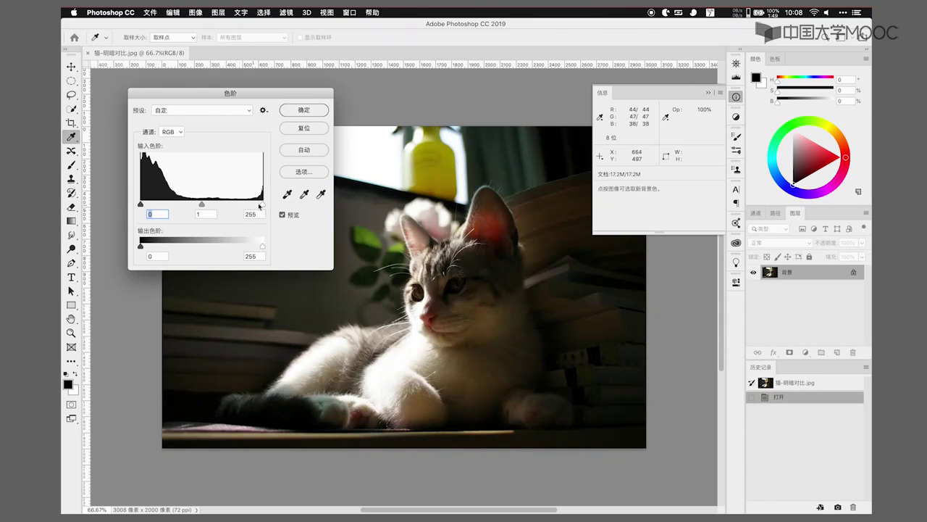
pyautogui.moveTo(264, 206); pyautogui.dragTo(269, 206)
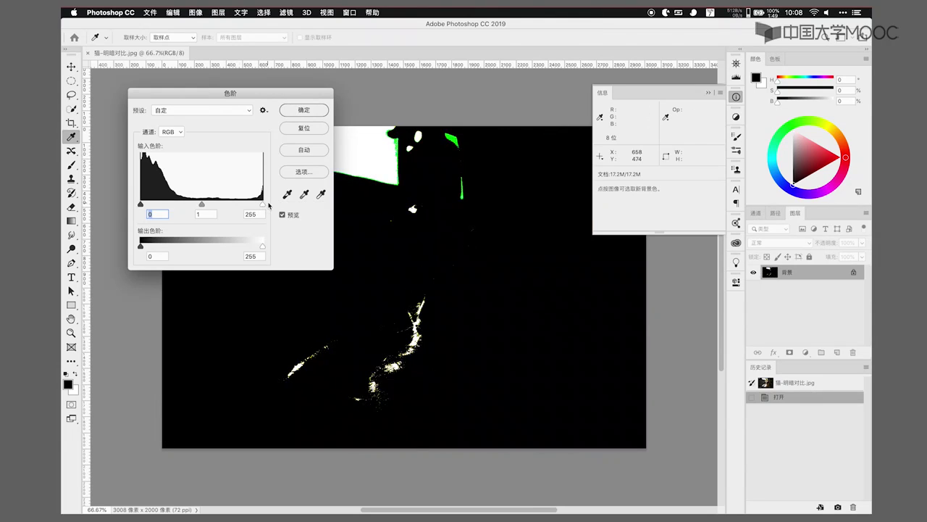
pyautogui.moveTo(262, 206); pyautogui.dragTo(277, 206)
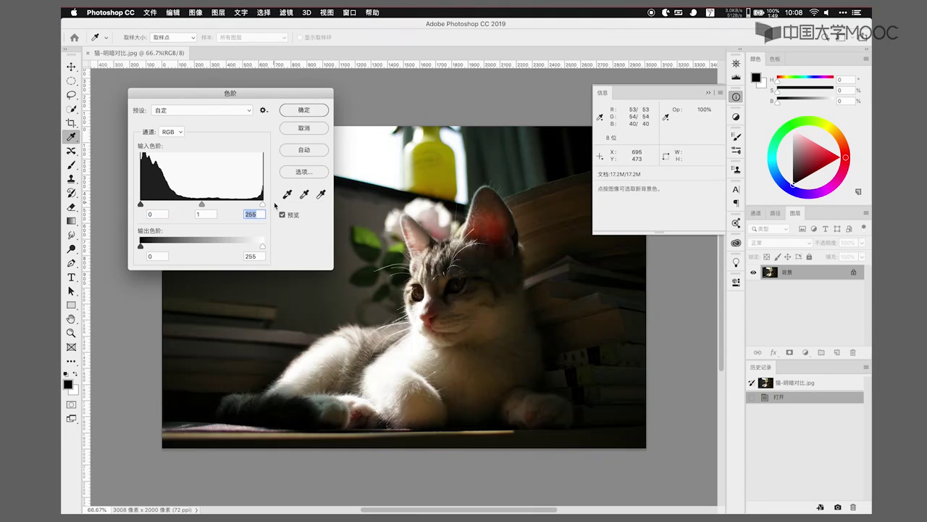
# Sample a white point from the cat's white fur, then cancel Levels to discard it.
pyautogui.click(321, 194)
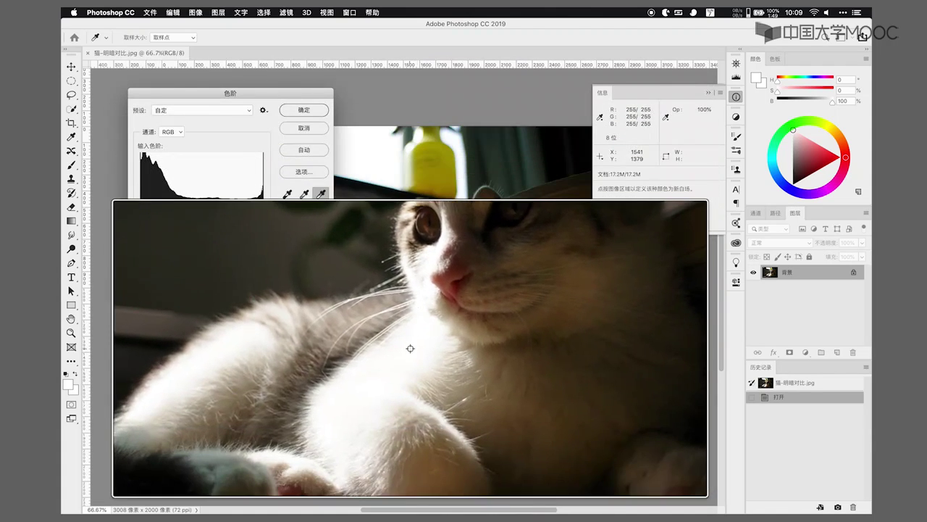
pyautogui.click(410, 348)
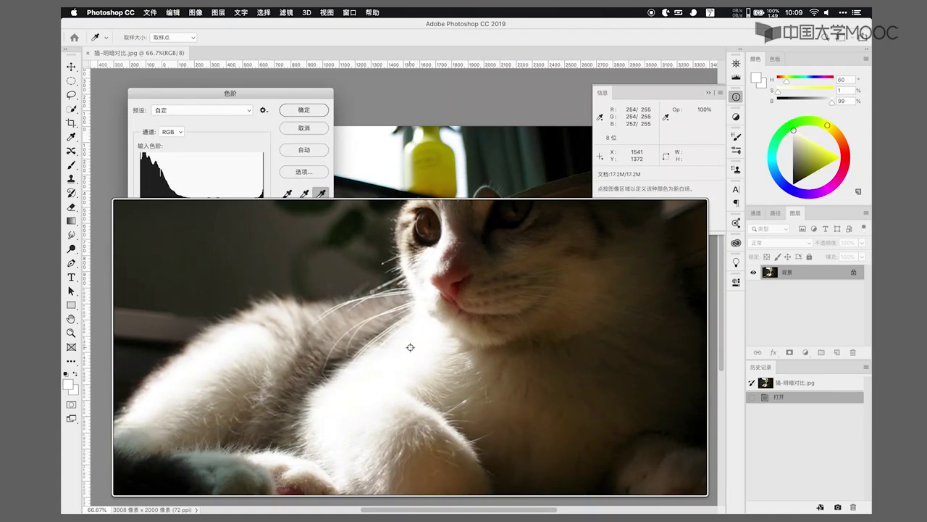
pyautogui.click(406, 299)
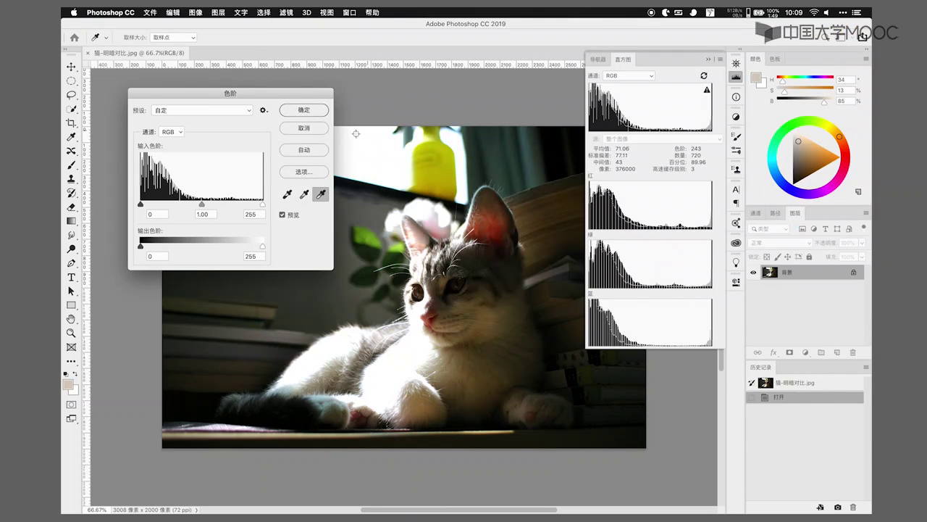
pyautogui.click(304, 128)
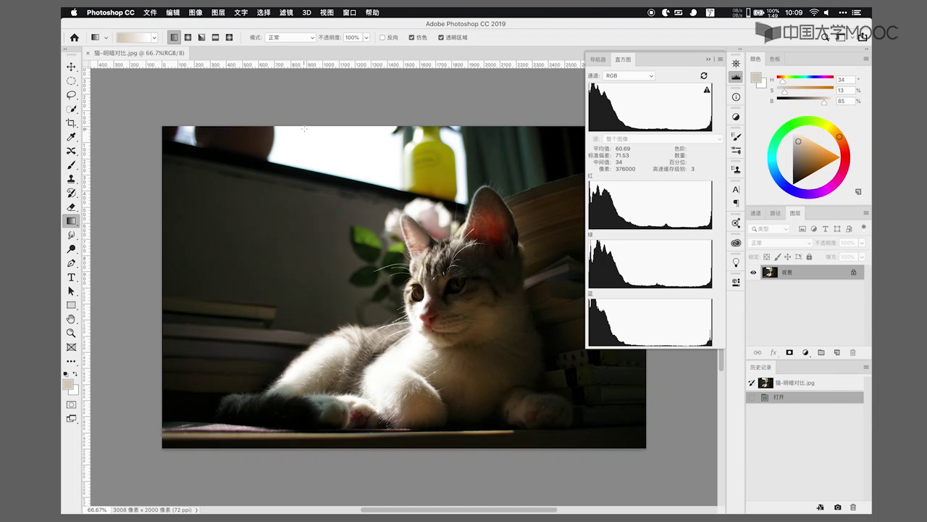
# Open Image > Adjustments > Curves, move the dialog left, and select the top-right endpoint.
pyautogui.click(195, 12)
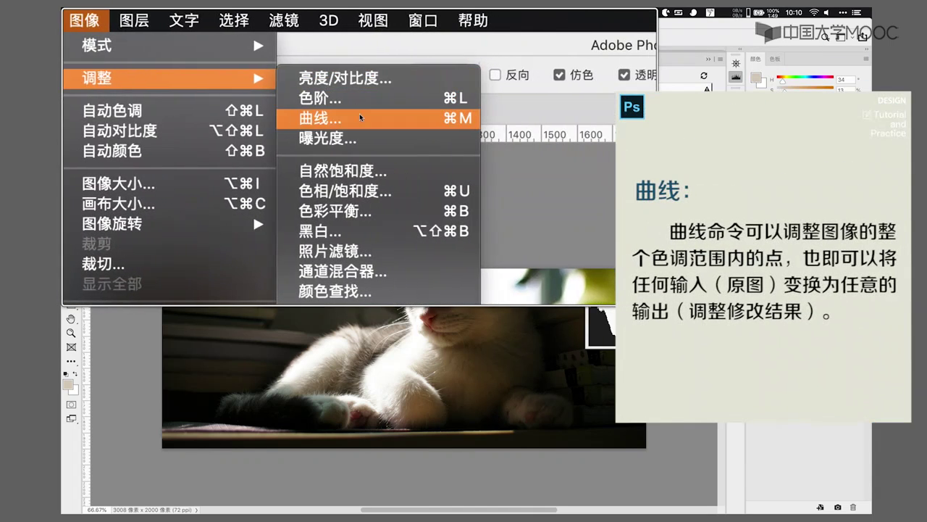
pyautogui.click(360, 118)
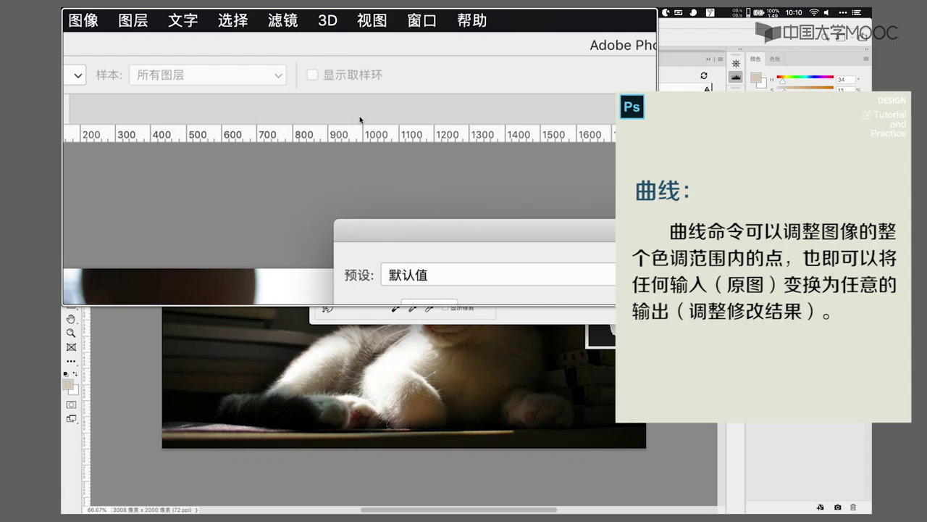
pyautogui.moveTo(428, 101); pyautogui.dragTo(268, 86)
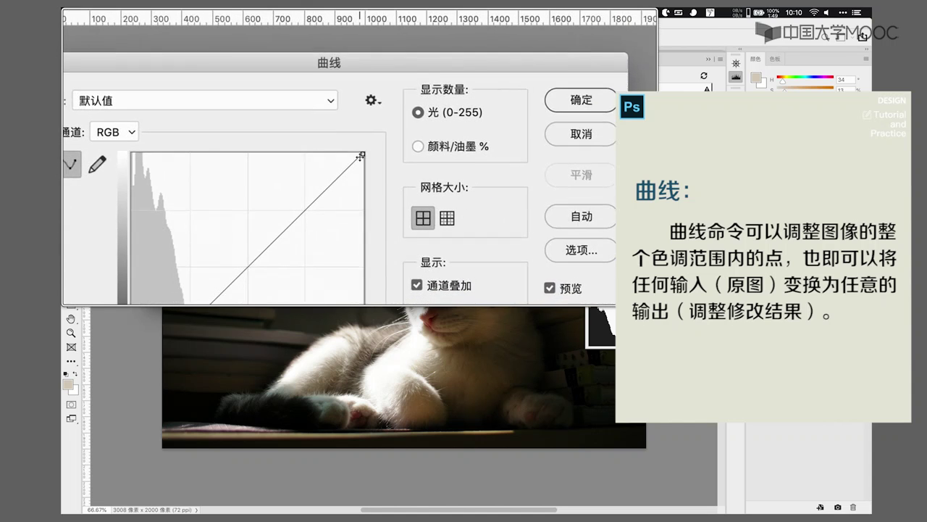
pyautogui.click(360, 155)
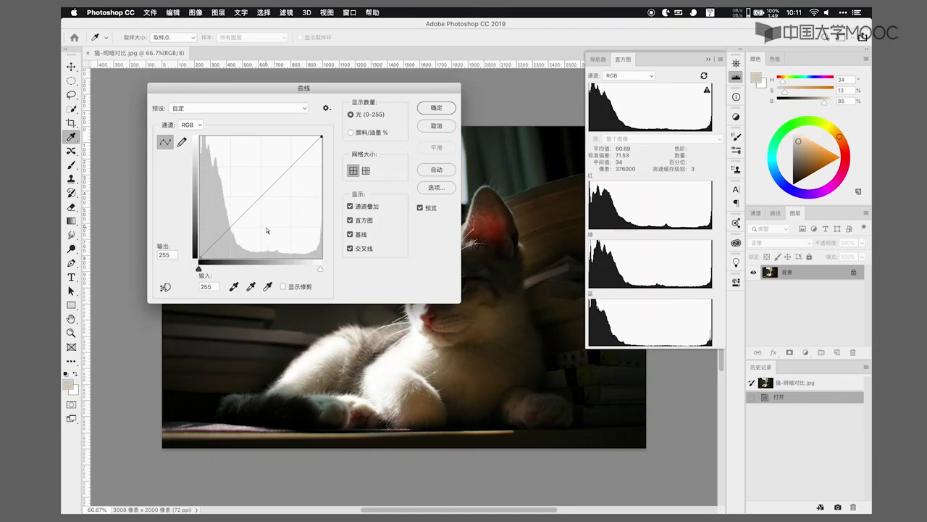
# Add control points at the 1/4 and 3/4 grid intersections, the upper at 190/191.
pyautogui.moveTo(306, 90)
pyautogui.mouseDown()
pyautogui.moveTo(432, 168)
pyautogui.moveTo(536, 209)
pyautogui.moveTo(215, 119)
pyautogui.moveTo(209, 74)
pyautogui.mouseUp()
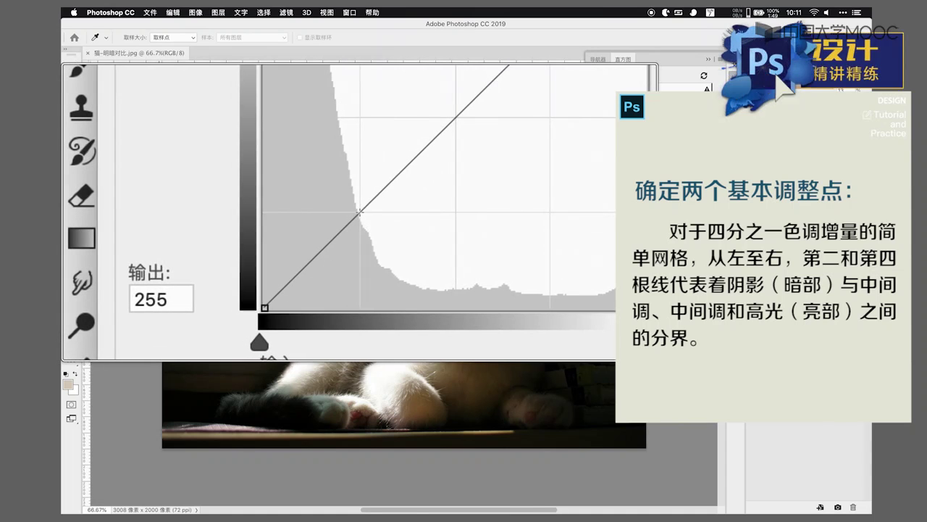
pyautogui.click(360, 212)
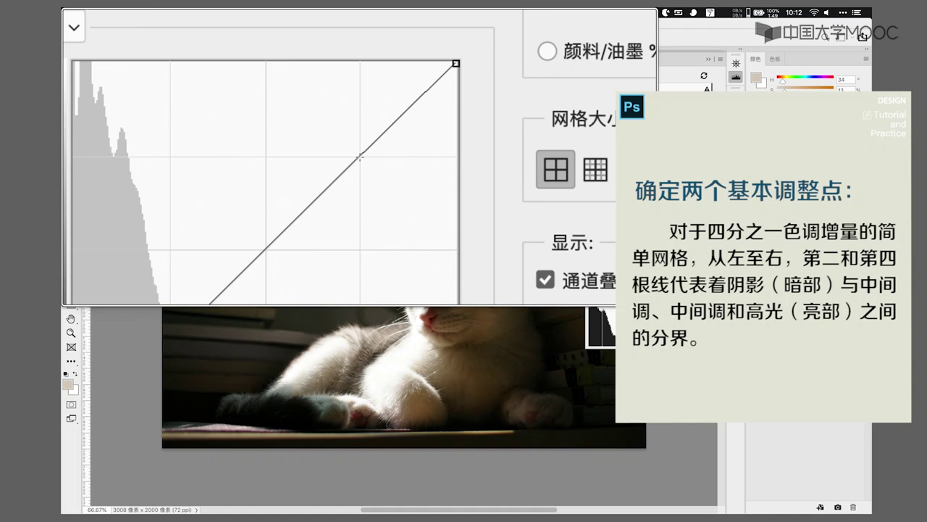
pyautogui.click(360, 156)
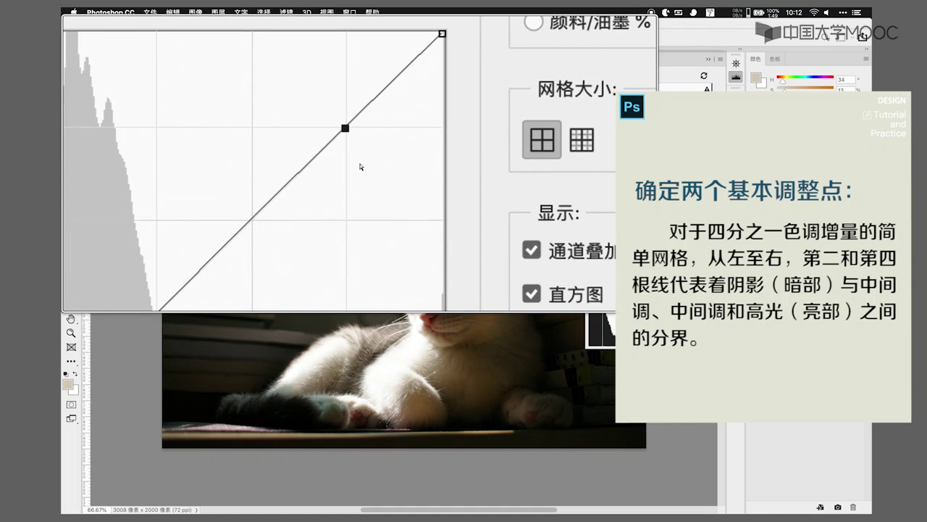
pyautogui.click(342, 227)
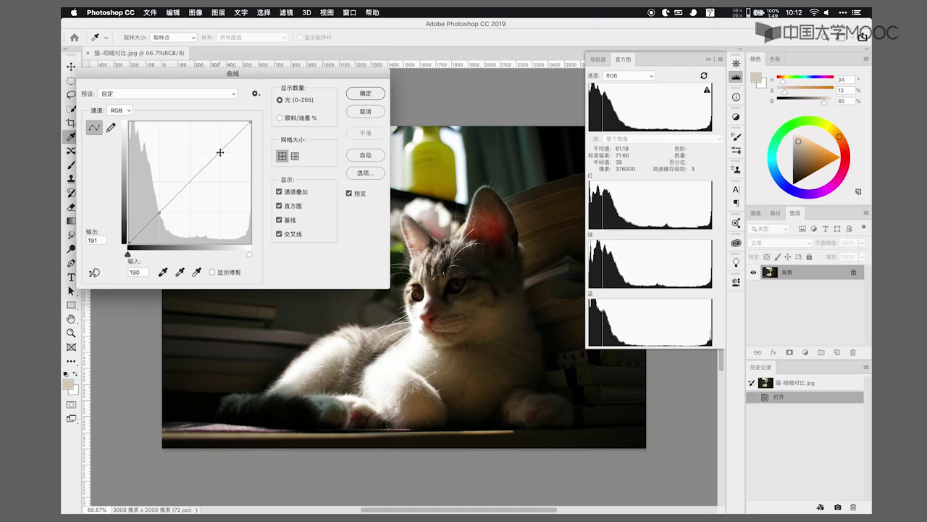
# Shape the RGB curve into a steep S, with the lower point at input 76, output 53.
pyautogui.moveTo(220, 152); pyautogui.dragTo(228, 158)
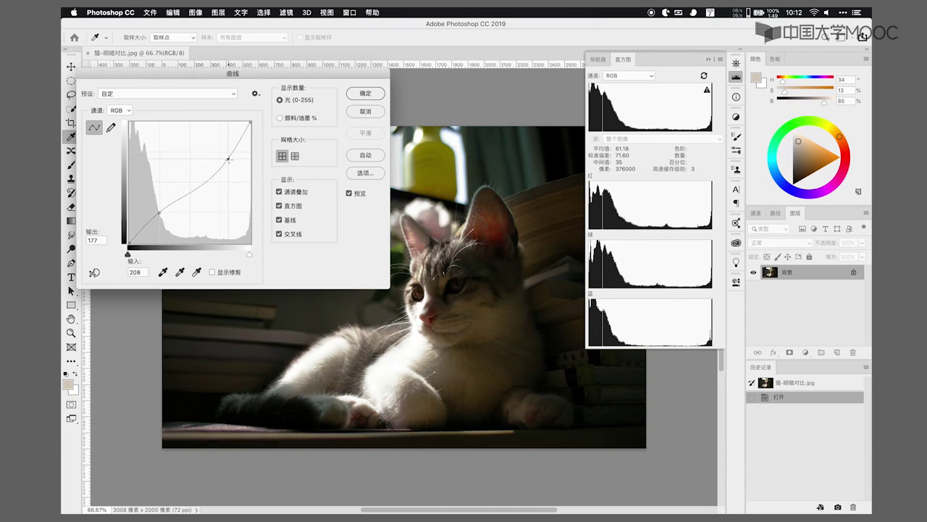
pyautogui.moveTo(162, 214); pyautogui.dragTo(151, 206)
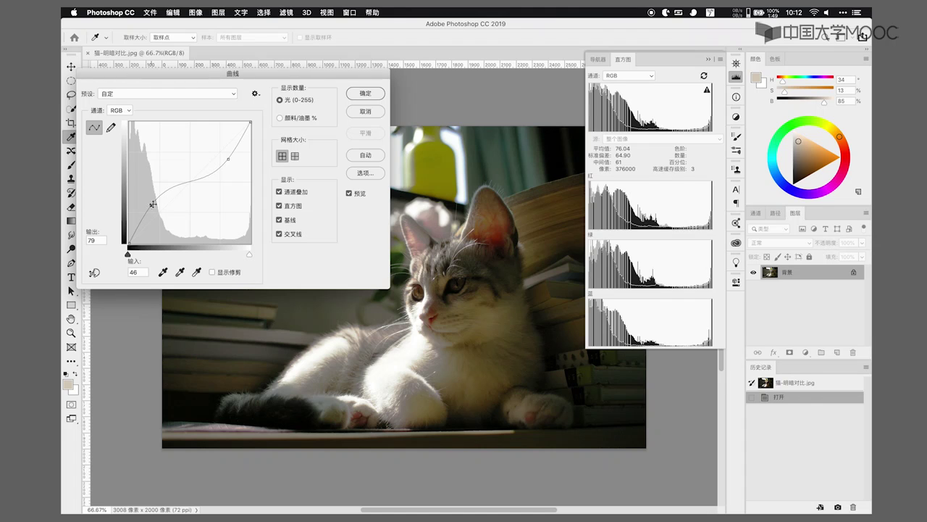
pyautogui.moveTo(228, 159); pyautogui.dragTo(234, 162)
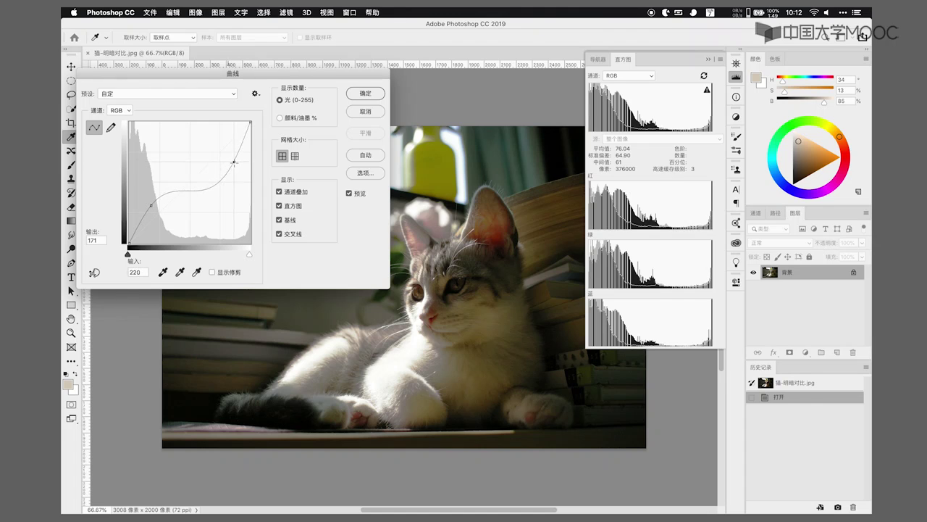
pyautogui.moveTo(152, 207); pyautogui.dragTo(153, 213)
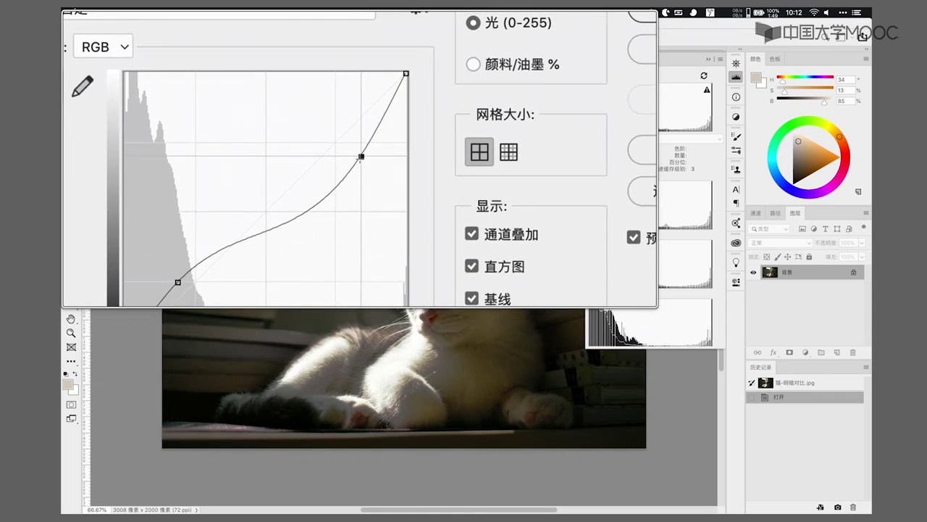
pyautogui.moveTo(360, 160); pyautogui.dragTo(347, 148)
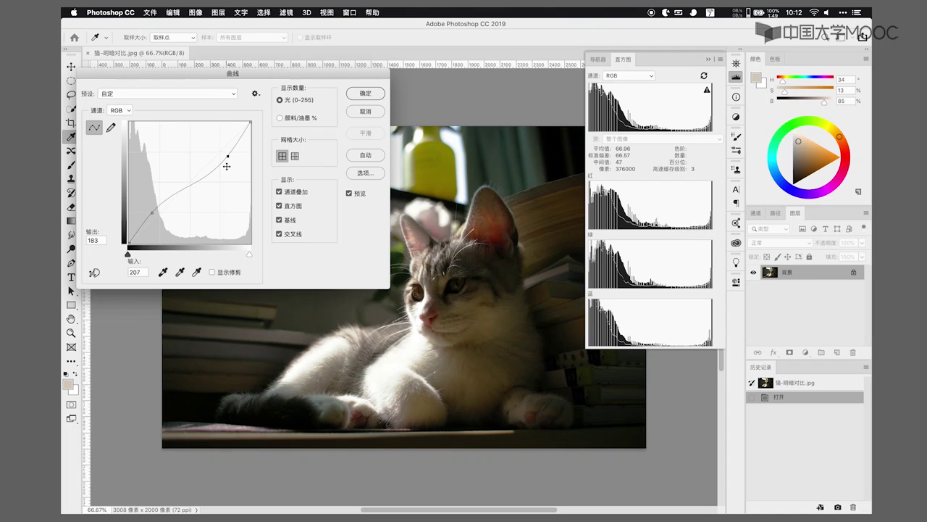
pyautogui.moveTo(228, 155); pyautogui.dragTo(206, 146)
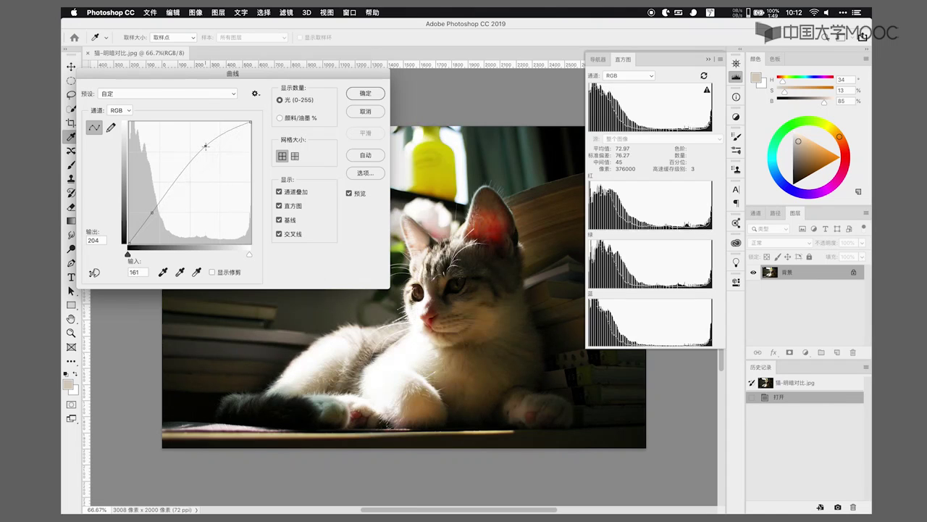
pyautogui.moveTo(151, 213); pyautogui.dragTo(166, 218)
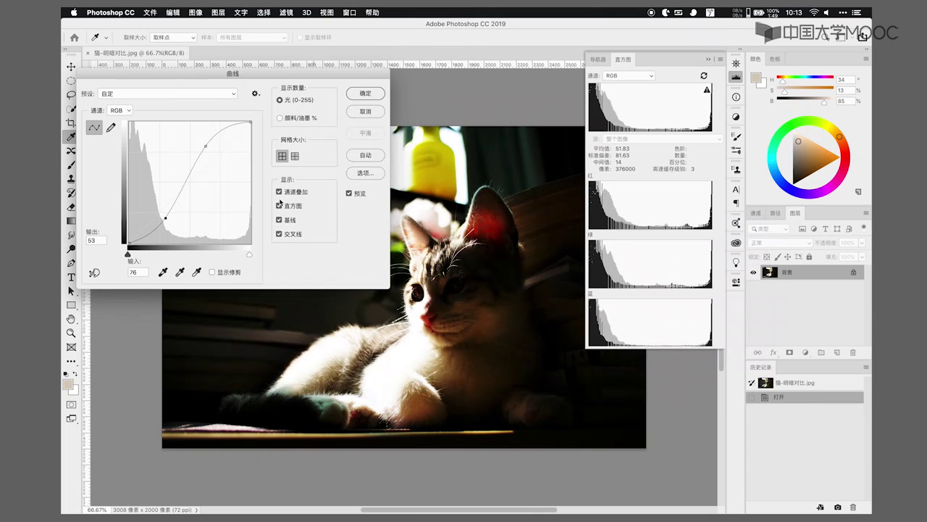
# Bow the curve upward, rebuild the S-curve, then Option-reset Curves to the straight diagonal.
pyautogui.moveTo(165, 218); pyautogui.dragTo(149, 208)
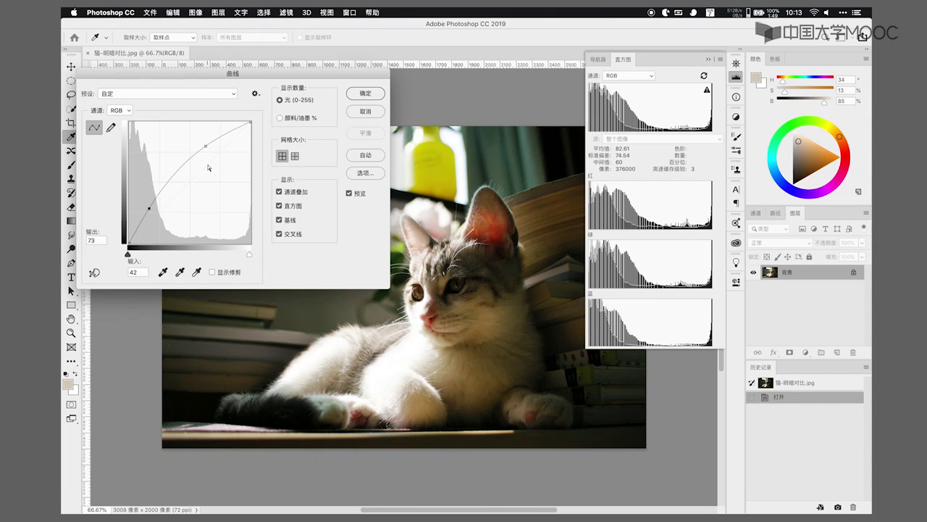
pyautogui.click(206, 146)
pyautogui.moveTo(205, 146); pyautogui.dragTo(227, 159)
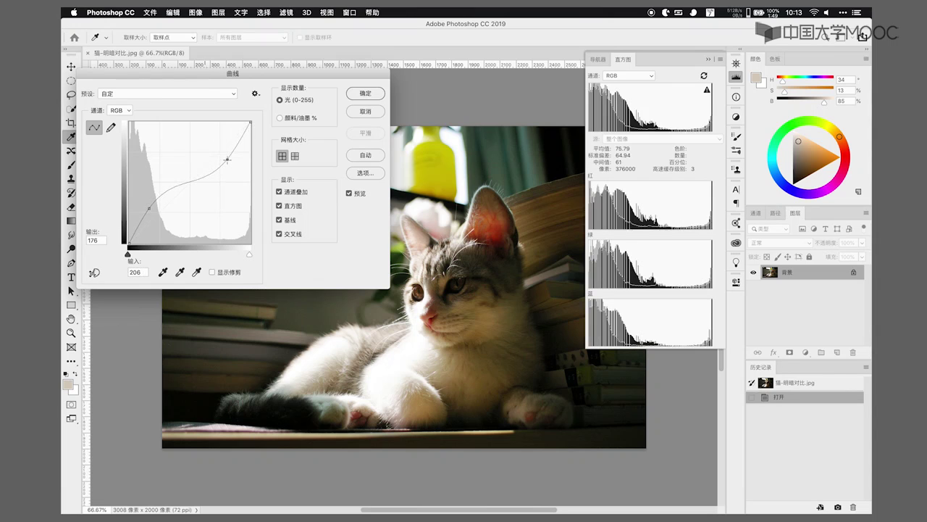
pyautogui.moveTo(151, 208); pyautogui.dragTo(164, 220)
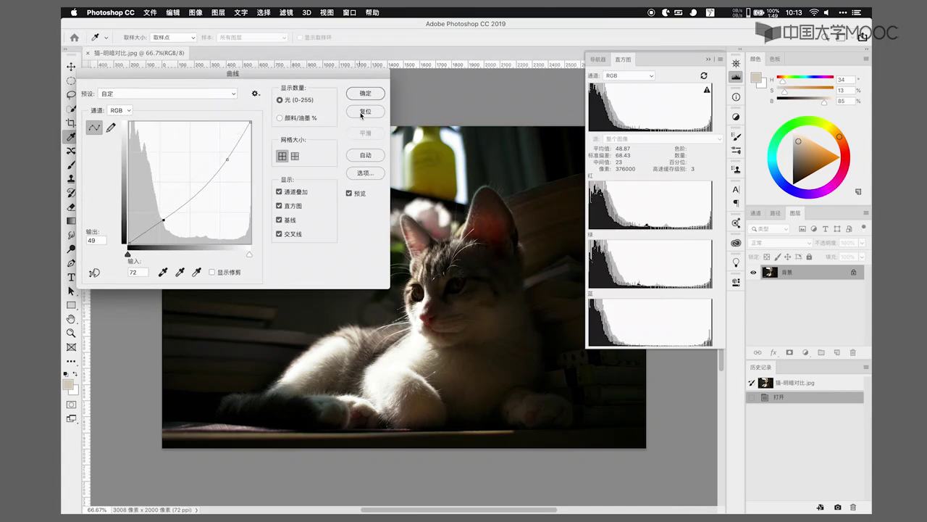
pyautogui.keyDown('alt'); pyautogui.click(362, 112); pyautogui.keyUp('alt')
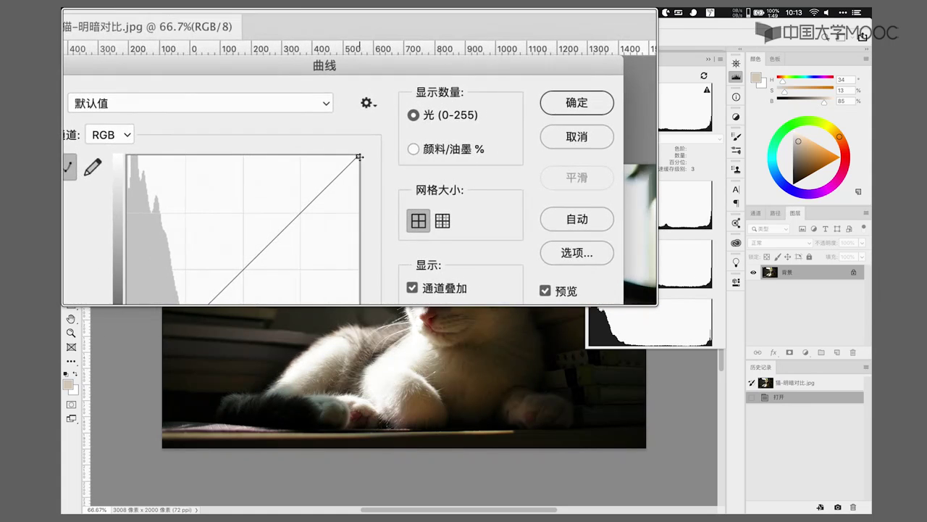
# Drag both endpoints inward into a threshold, then flatten the curve at output 140.
pyautogui.moveTo(359, 158); pyautogui.dragTo(244, 158)
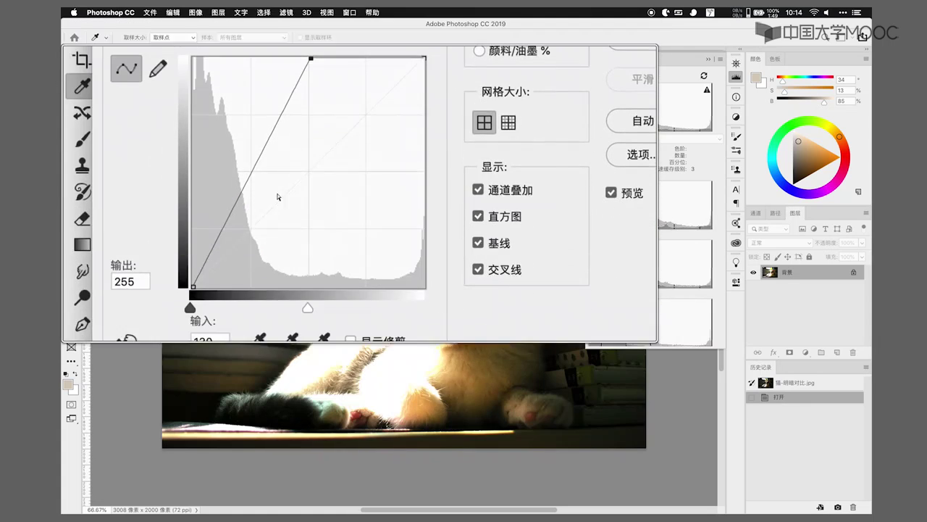
pyautogui.moveTo(193, 242); pyautogui.dragTo(308, 241)
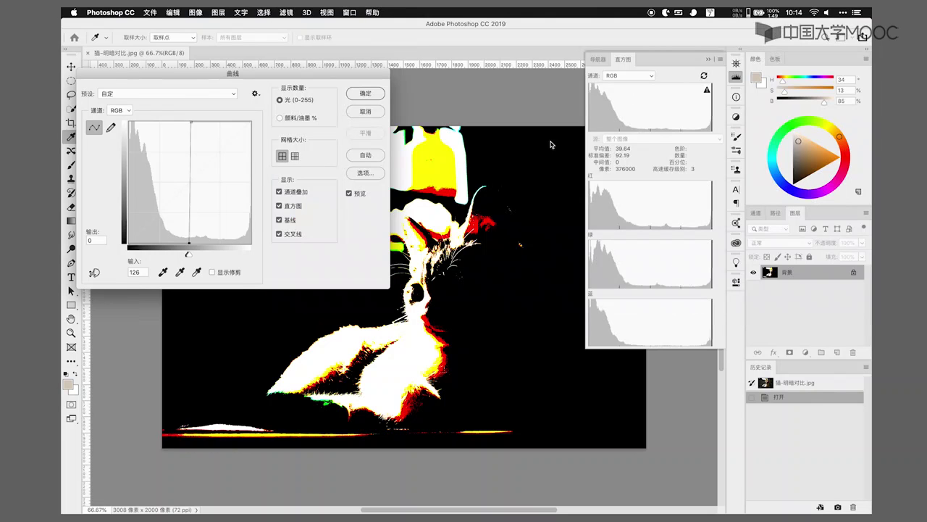
pyautogui.moveTo(192, 123); pyautogui.dragTo(255, 178)
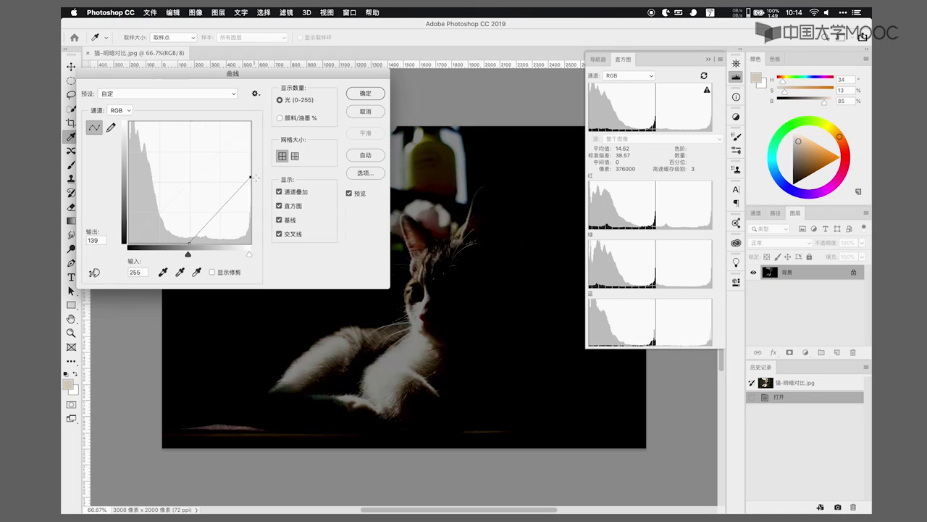
pyautogui.moveTo(189, 241); pyautogui.dragTo(129, 178)
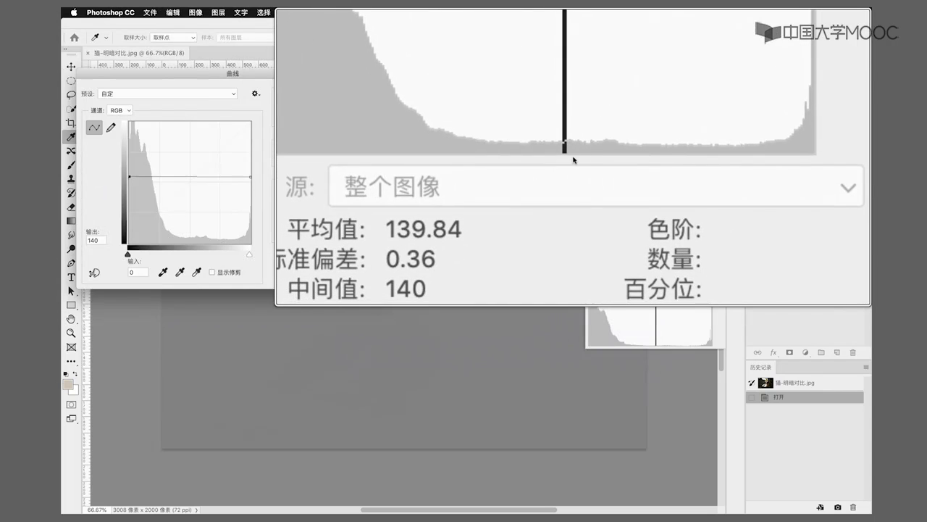
# Check the histogram near level 140, then swap the endpoints to fully invert the photo.
pyautogui.moveTo(572, 153); pyautogui.dragTo(575, 156)
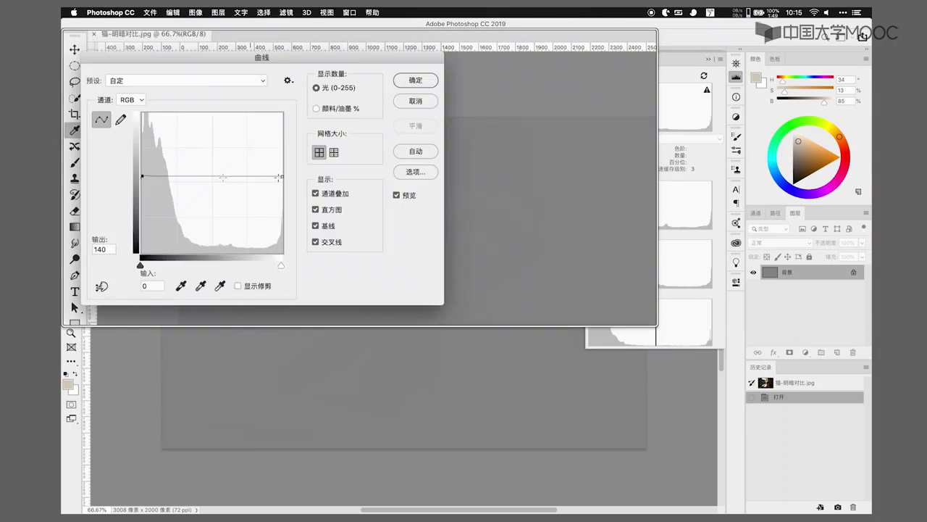
pyautogui.moveTo(251, 176); pyautogui.dragTo(250, 252)
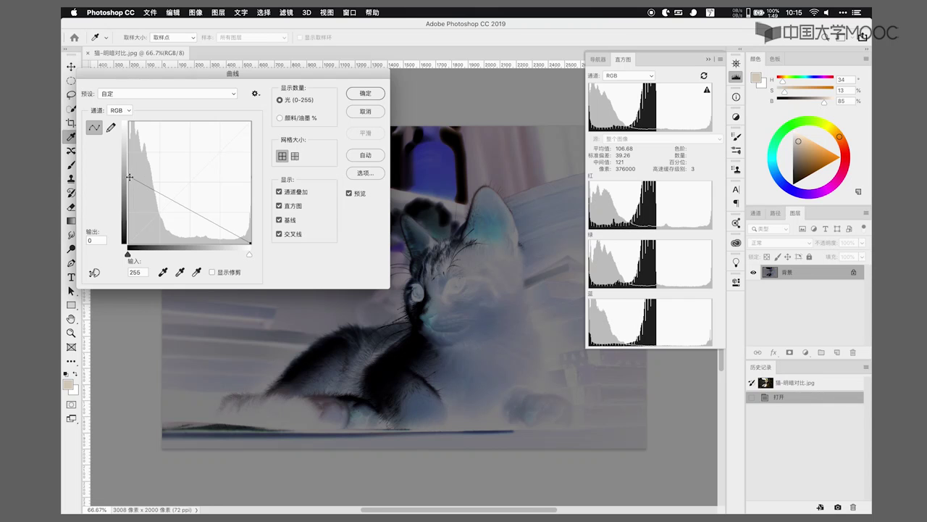
pyautogui.moveTo(128, 176); pyautogui.dragTo(131, 94)
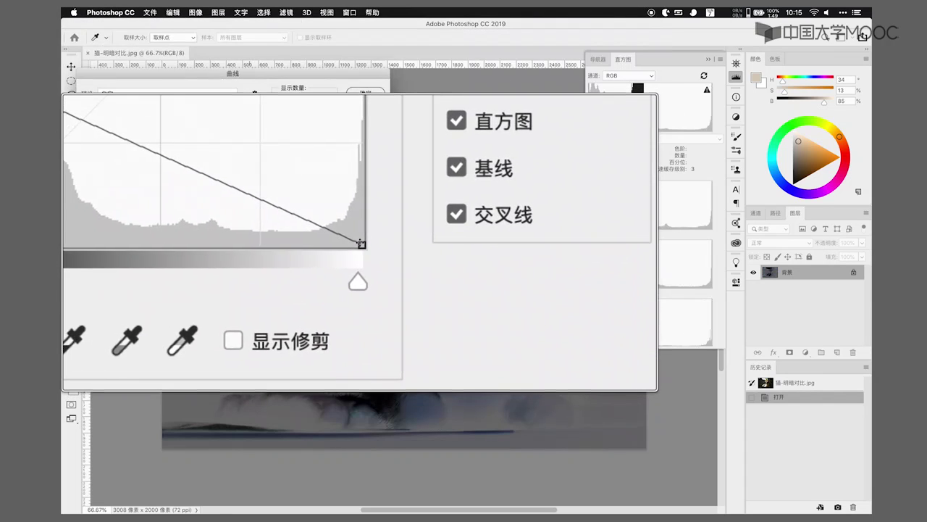
# Move the right endpoint to the top and the left endpoint to black, restoring the diagonal.
pyautogui.moveTo(360, 205); pyautogui.dragTo(359, 160)
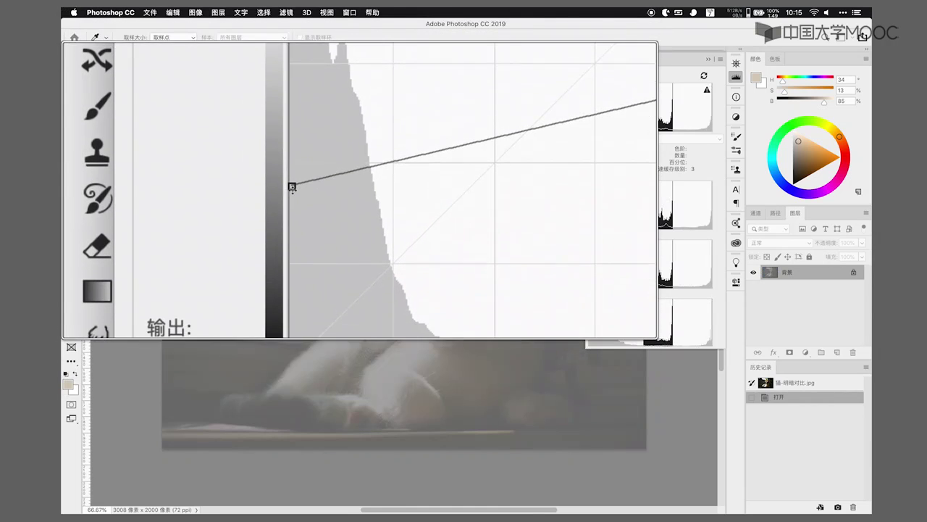
pyautogui.moveTo(303, 208); pyautogui.dragTo(290, 240)
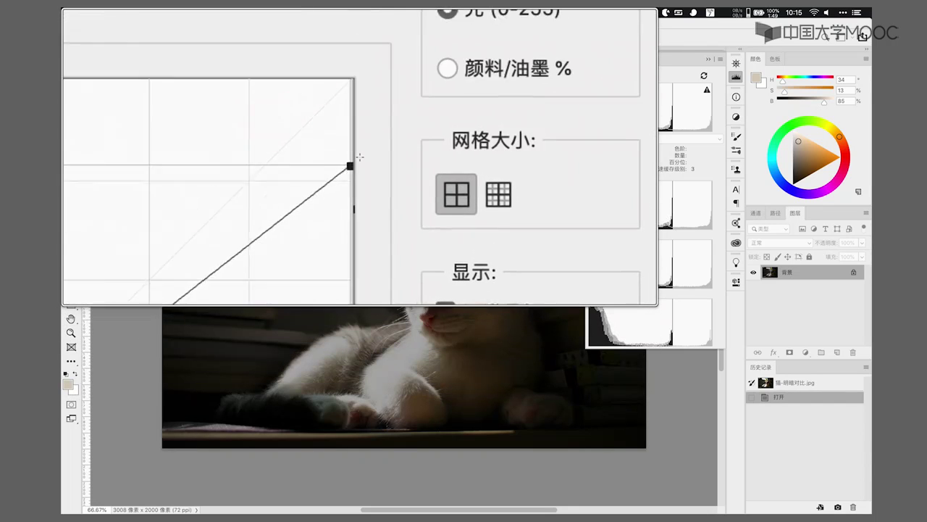
pyautogui.moveTo(360, 163); pyautogui.dragTo(360, 157)
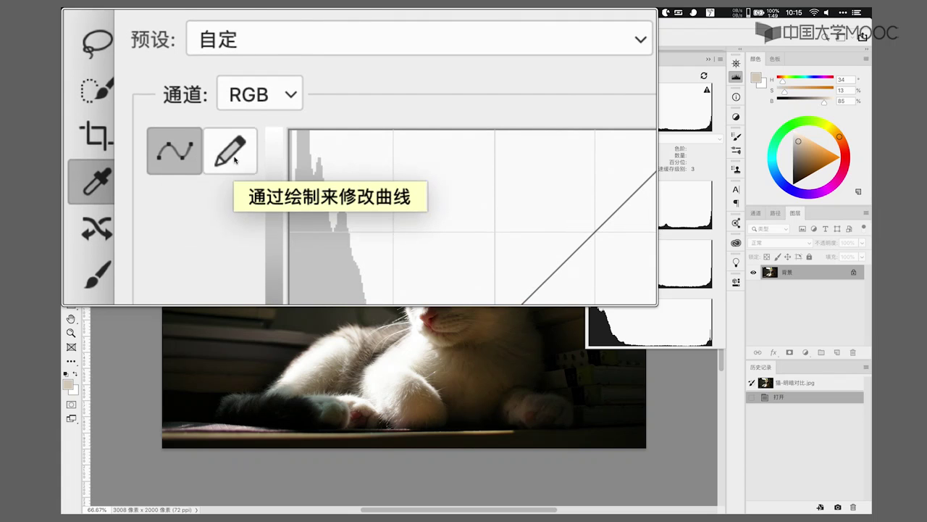
# Draw a freehand curve with the pencil, then Option-reset Curves to the Default preset.
pyautogui.click(234, 159)
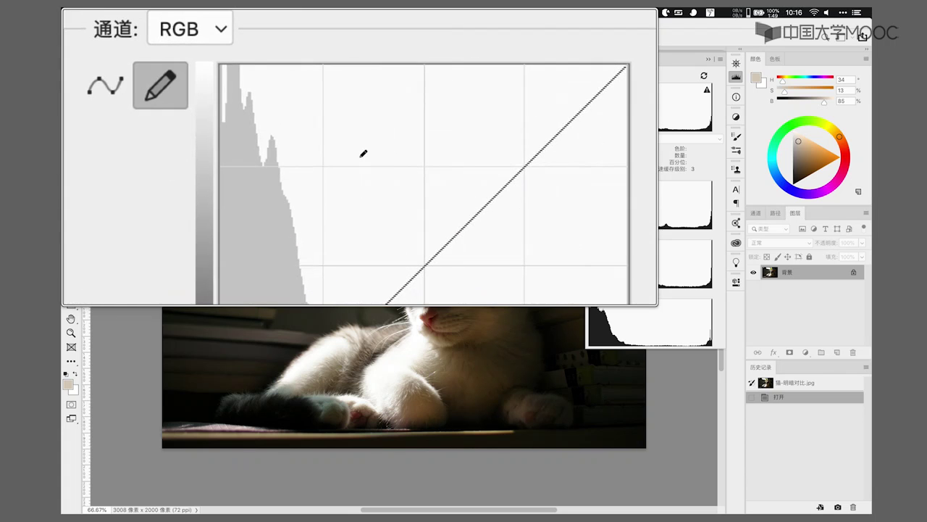
pyautogui.moveTo(176, 192)
pyautogui.mouseDown()
pyautogui.moveTo(363, 167)
pyautogui.moveTo(364, 155)
pyautogui.mouseUp()
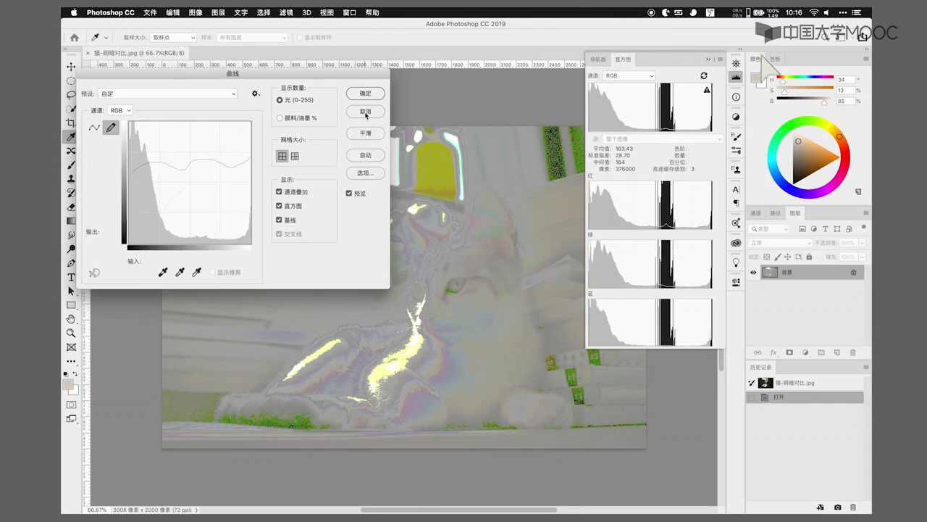
pyautogui.press('alt')
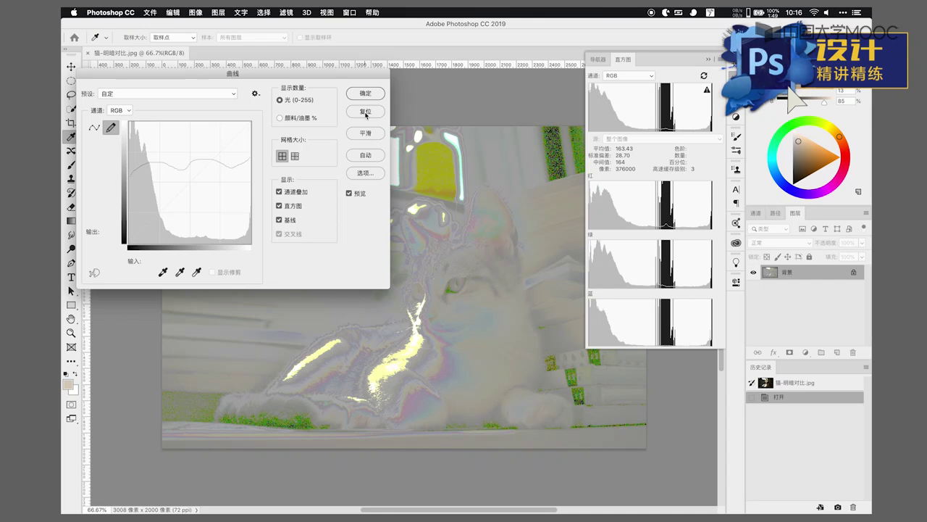
pyautogui.click(366, 112)
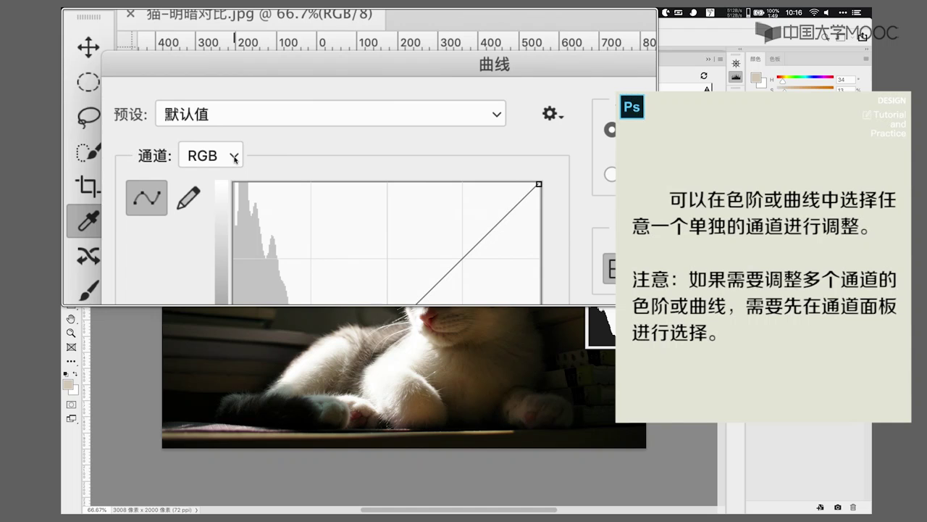
# Set the Curves Channel dropdown to 红 (Red).
pyautogui.click(235, 159)
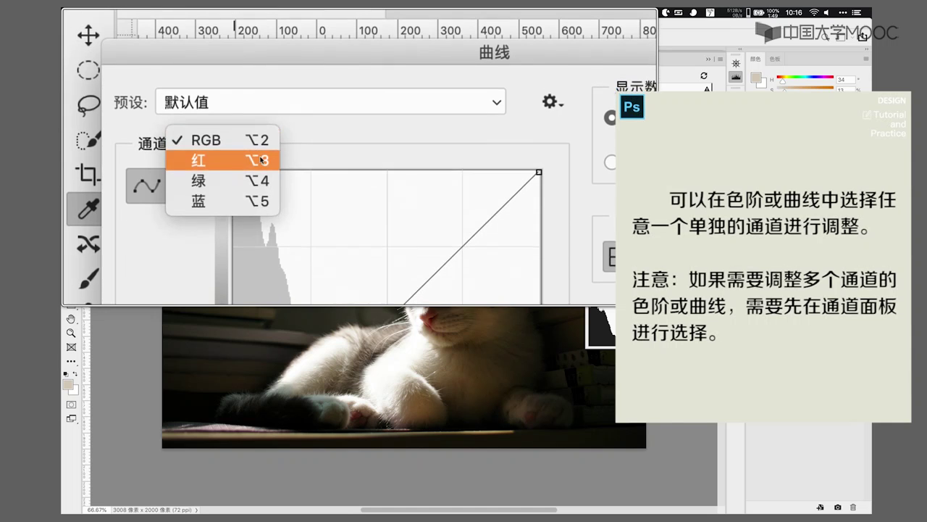
pyautogui.click(261, 153)
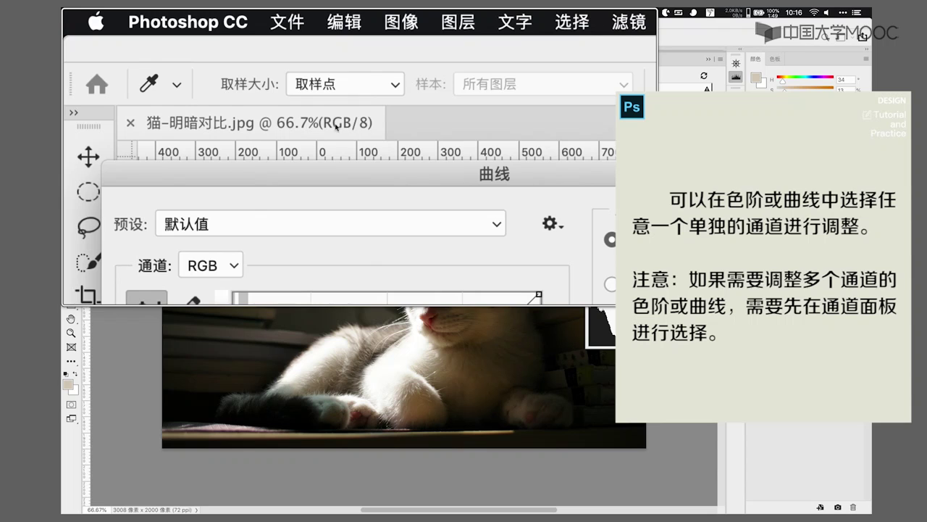
pyautogui.click(230, 159)
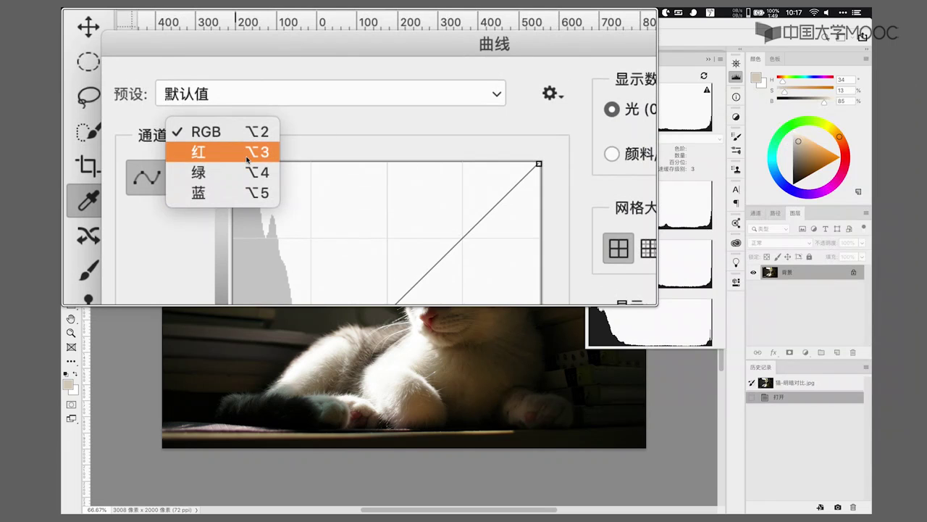
pyautogui.click(247, 151)
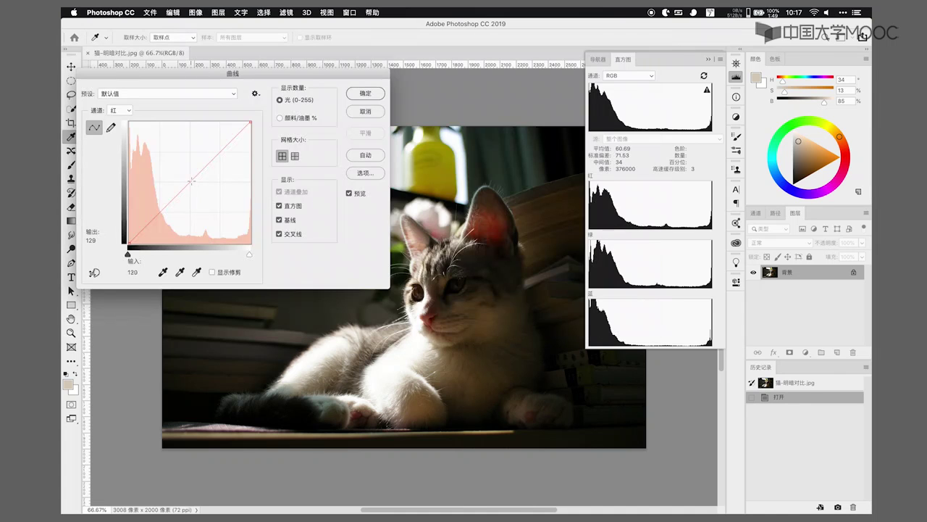
# Sag the red curve below the diagonal to cut red, then switch the channel back to RGB.
pyautogui.moveTo(193, 184); pyautogui.dragTo(204, 190)
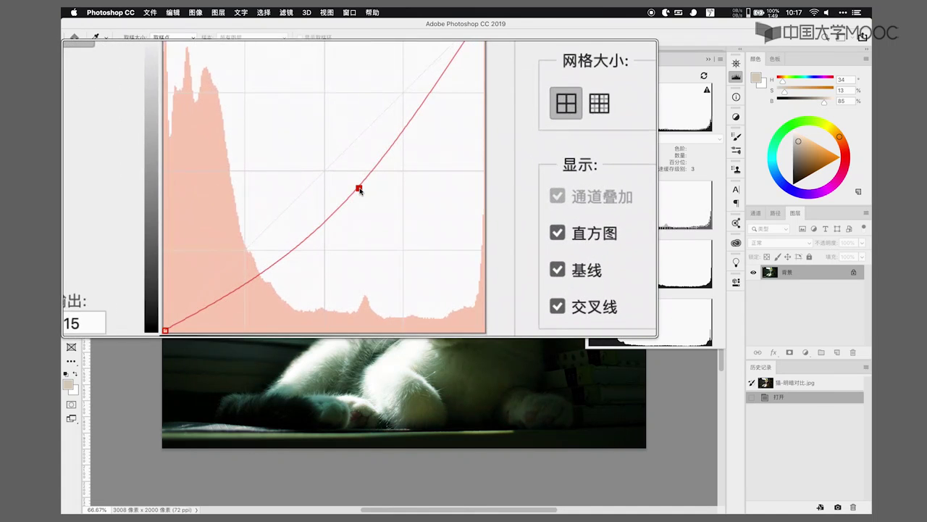
pyautogui.moveTo(358, 188); pyautogui.dragTo(362, 187)
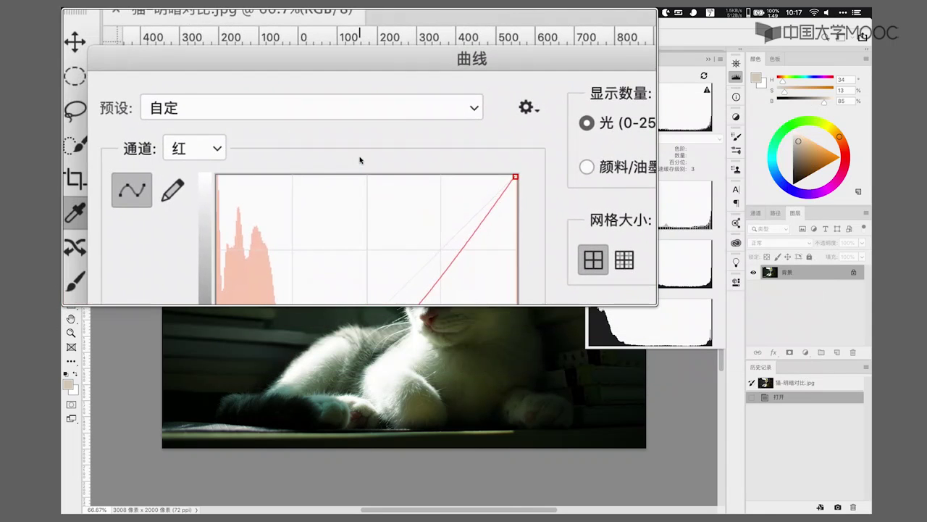
pyautogui.click(230, 157)
pyautogui.click(203, 135)
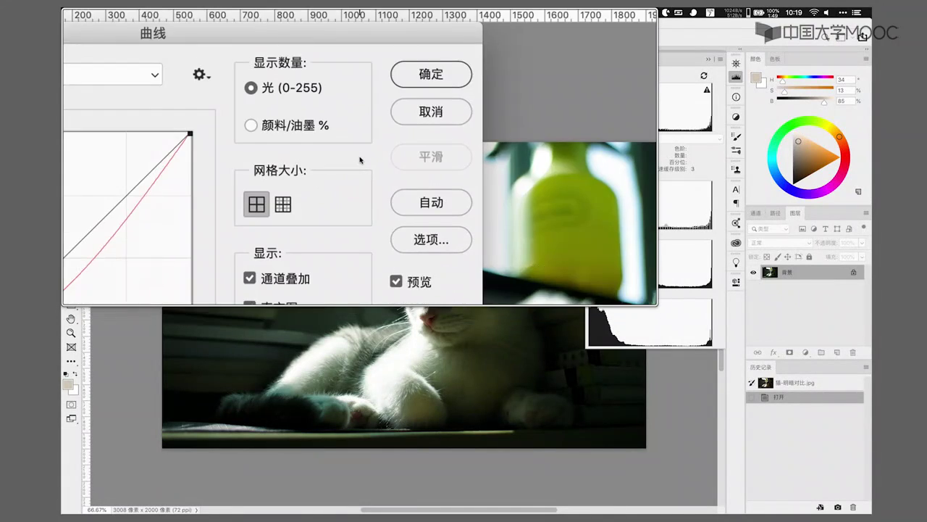
# Preview Enhance Monochromatic Contrast in Auto Color Options, then cancel both it and Curves.
pyautogui.click(366, 173)
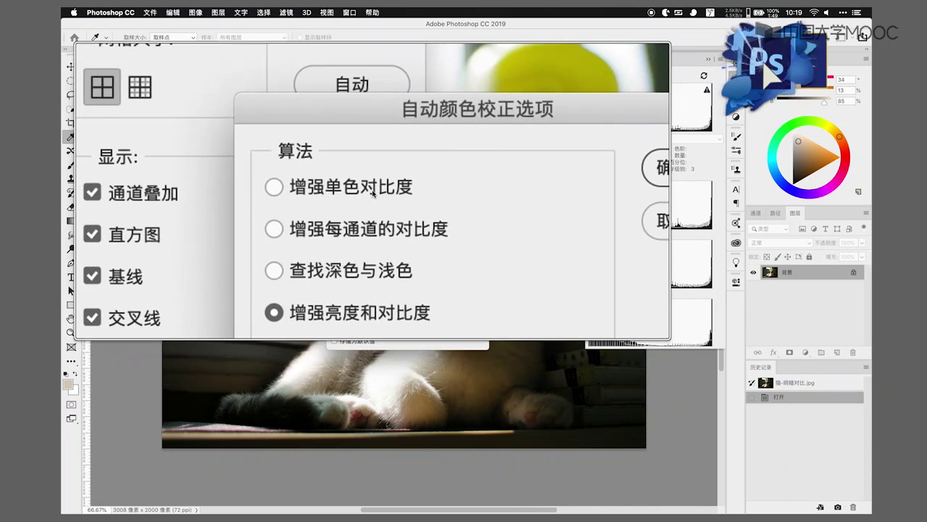
pyautogui.click(374, 192)
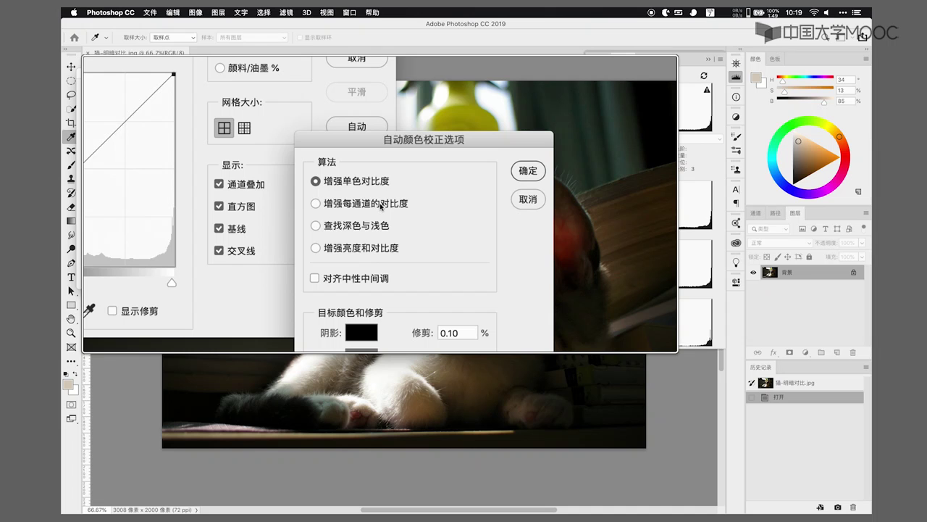
pyautogui.click(472, 202)
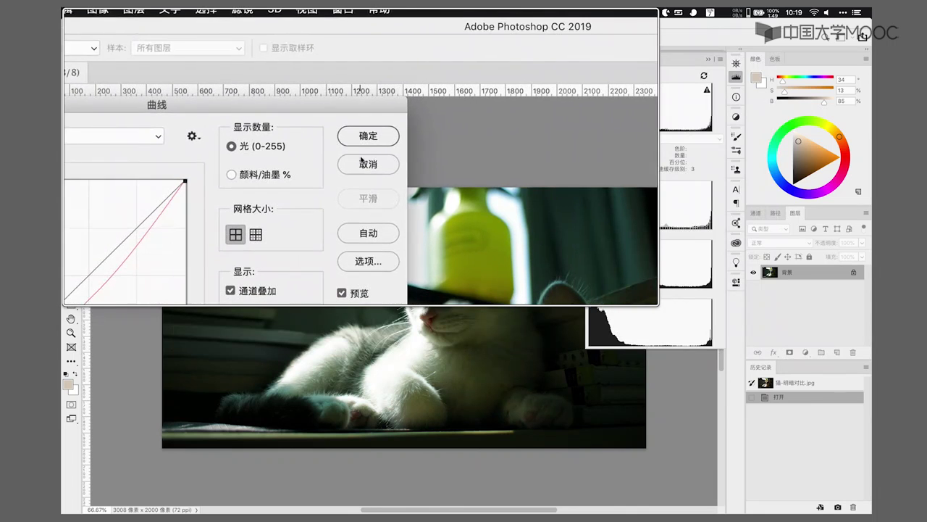
pyautogui.click(361, 160)
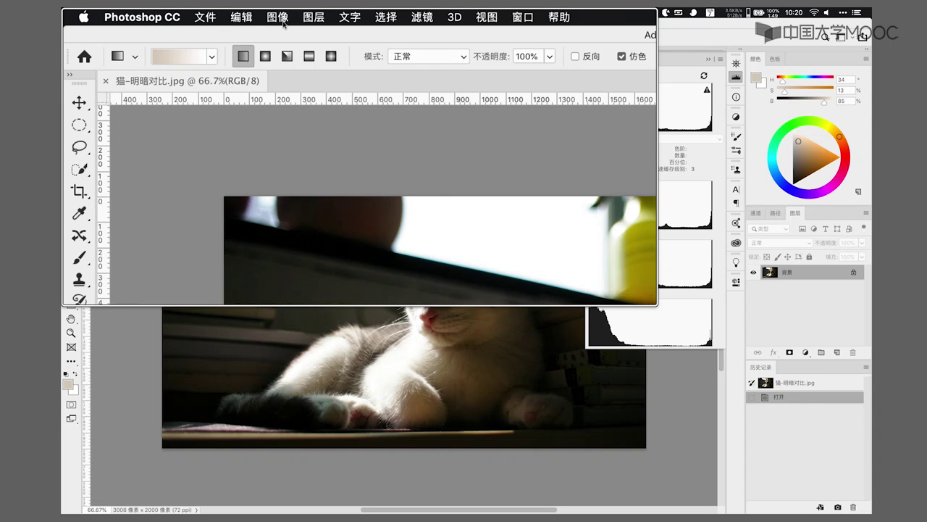
# Apply Image > Auto Contrast (自动对比度) to the cat photo.
pyautogui.click(278, 16)
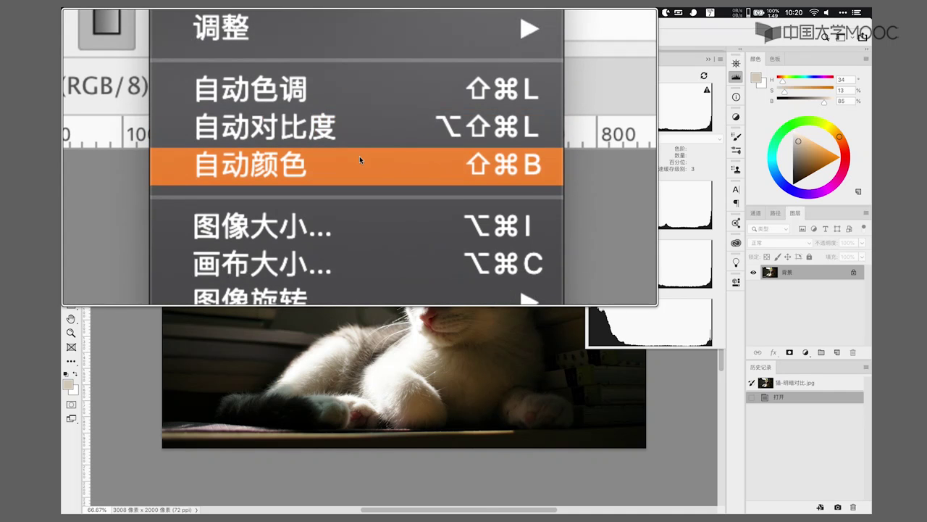
pyautogui.click(359, 159)
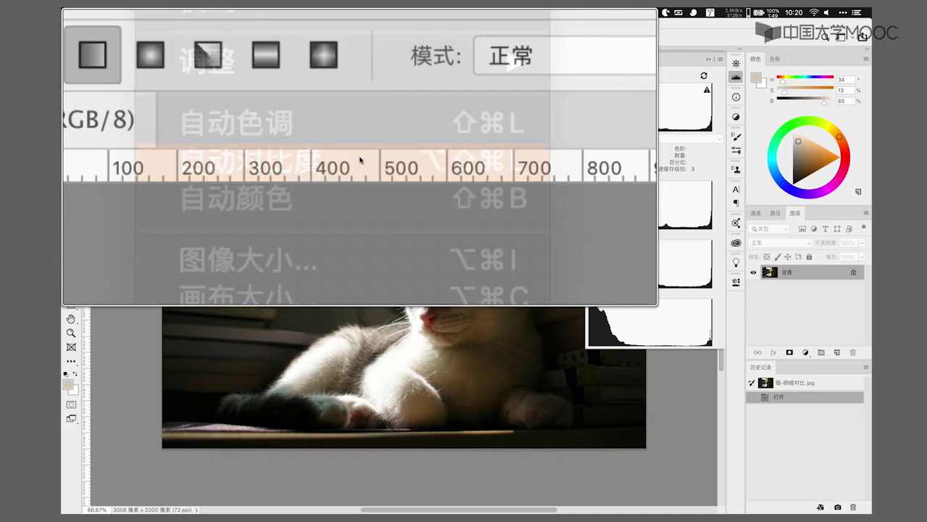